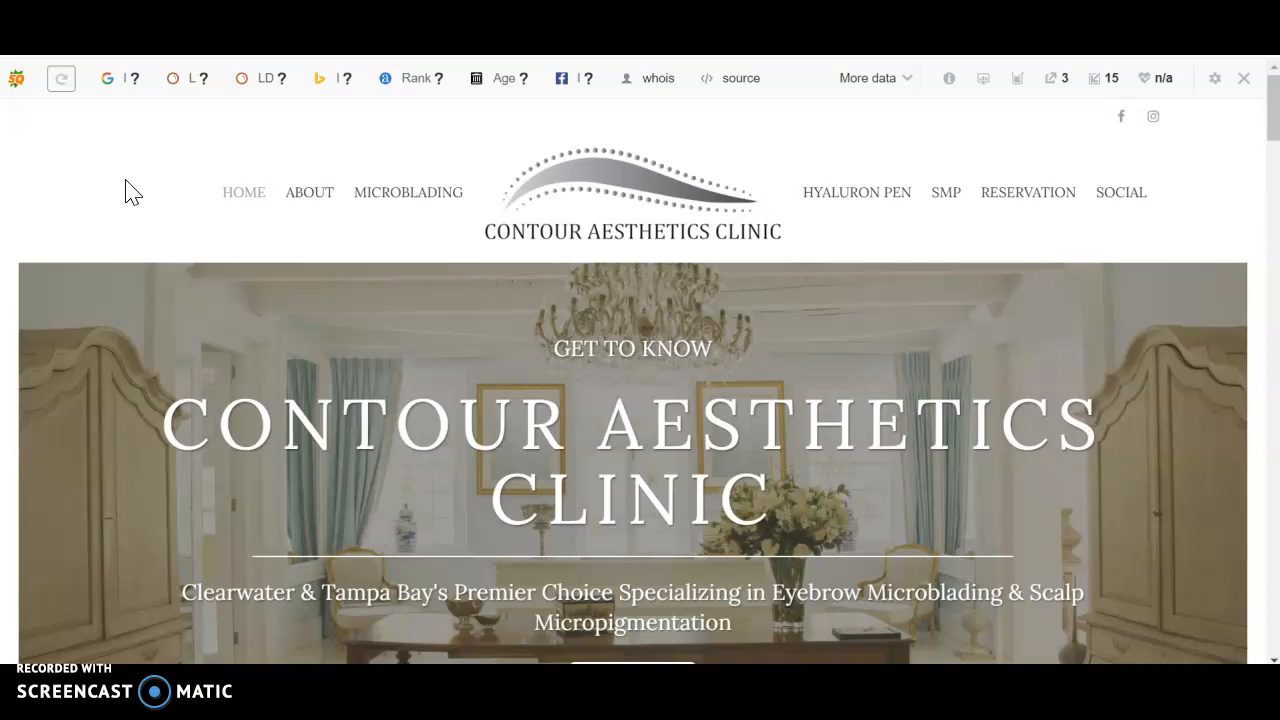
{"action": "left_click_drag", "start_coordinate": [1272, 120], "coordinate": [1272, 148]}
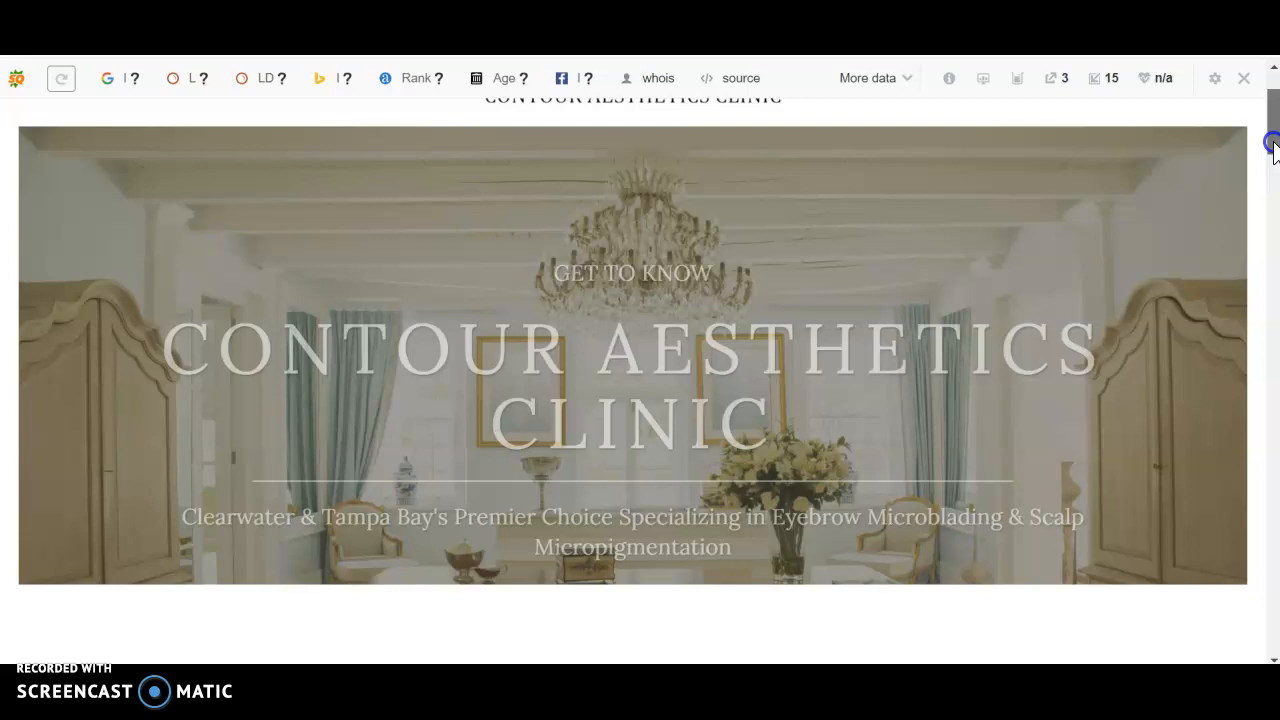
{"action": "left_click_drag", "start_coordinate": [1272, 148], "coordinate": [1272, 162]}
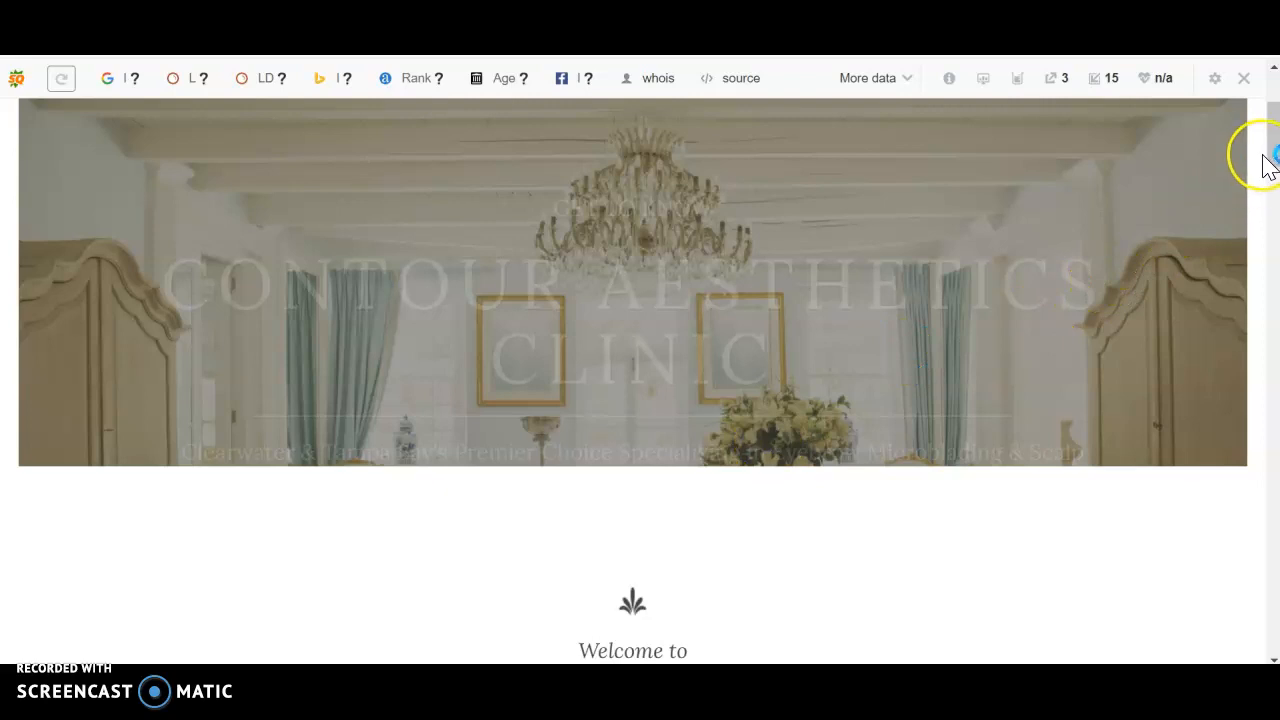
{"action": "mouse_move", "coordinate": [1272, 140]}
{"action": "left_mouse_down"}
{"action": "mouse_move", "coordinate": [1264, 290]}
{"action": "mouse_move", "coordinate": [1240, 355]}
{"action": "mouse_move", "coordinate": [1222, 640]}
{"action": "left_mouse_up"}
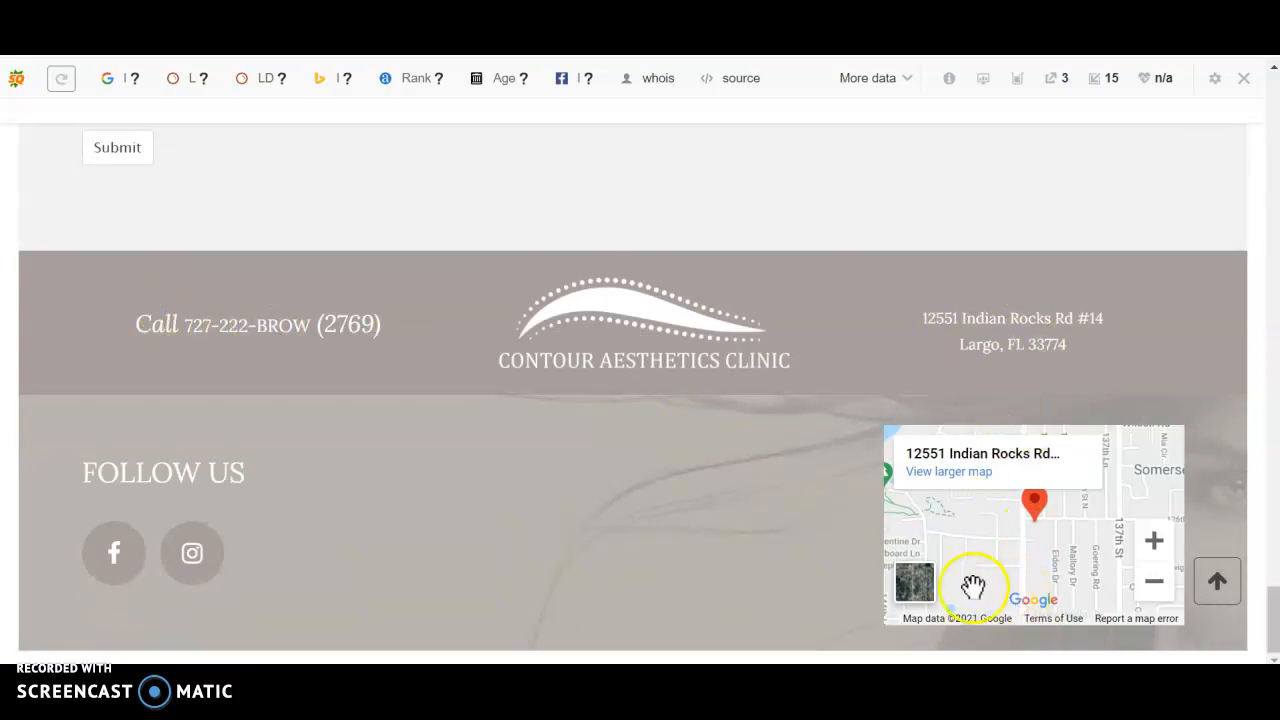
{"action": "left_click_drag", "start_coordinate": [1265, 635], "coordinate": [1273, 100]}
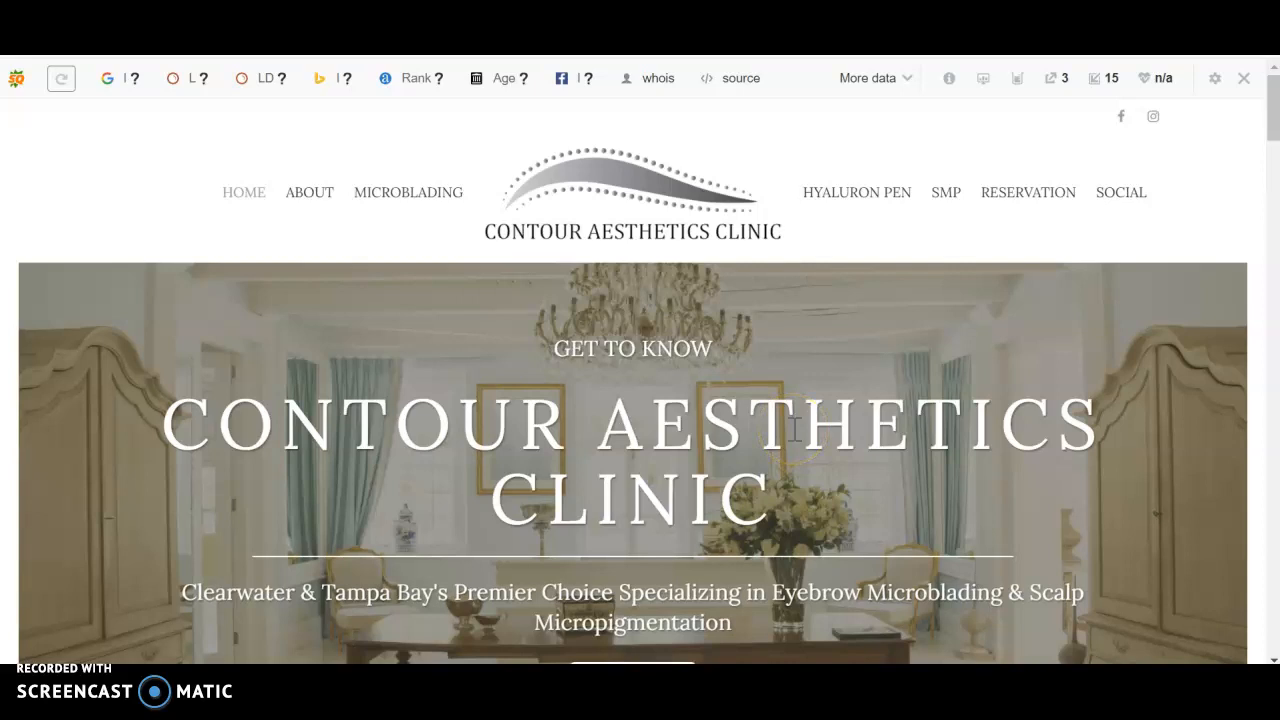
{"action": "scroll", "coordinate": [792, 428], "scroll_direction": "down", "scroll_amount": 2}
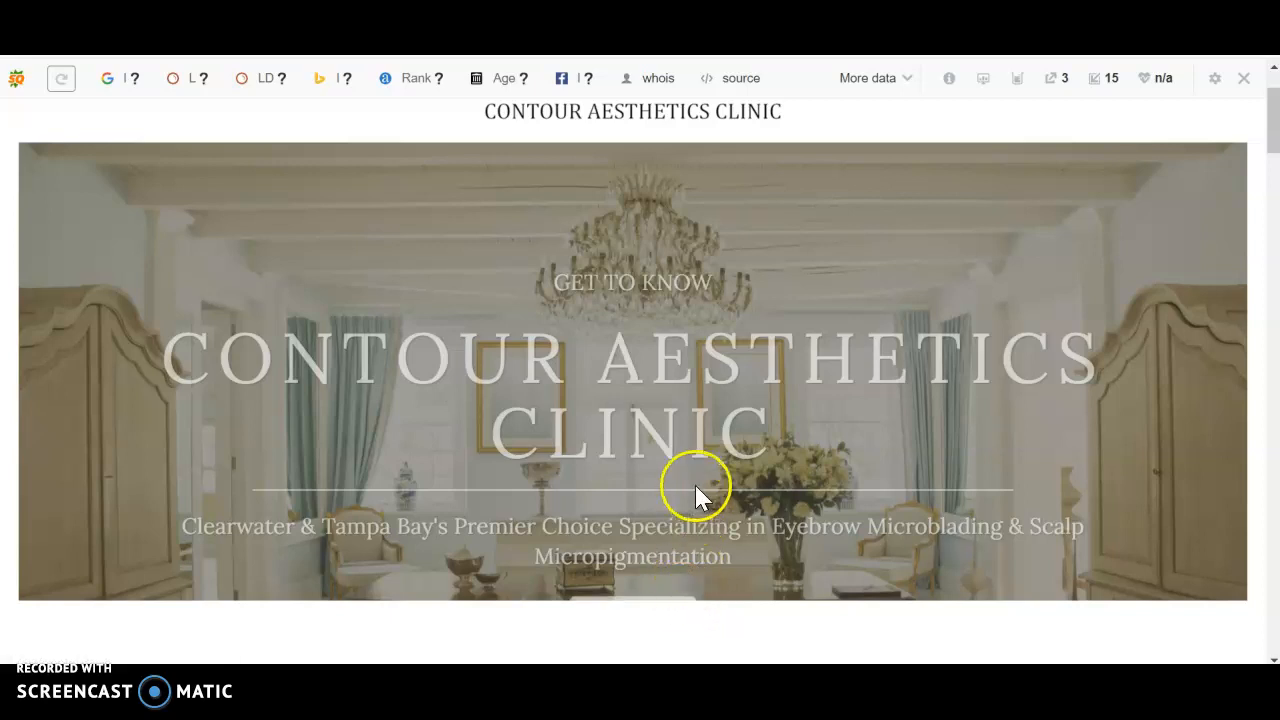
{"action": "scroll", "coordinate": [697, 493], "scroll_direction": "up", "scroll_amount": 3}
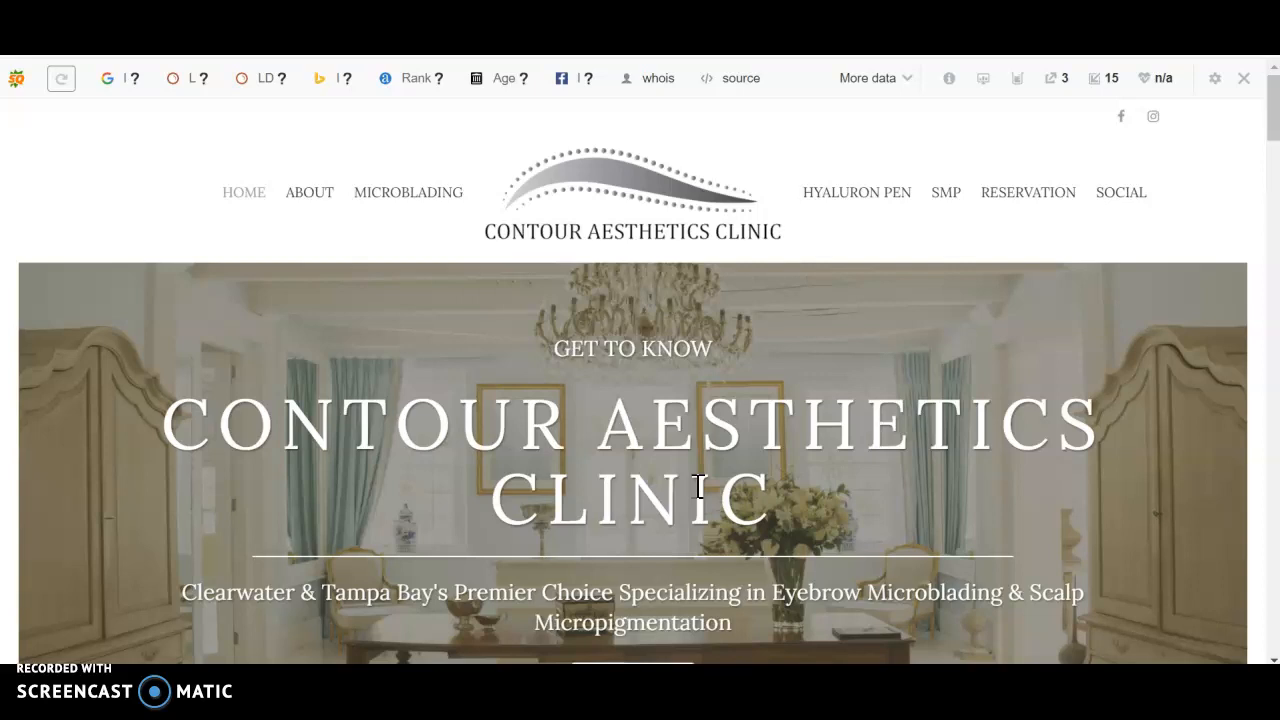
- Bring up the Google results for 'makeup clinic largo fl'
{"action": "left_click", "coordinate": [57, 152]}
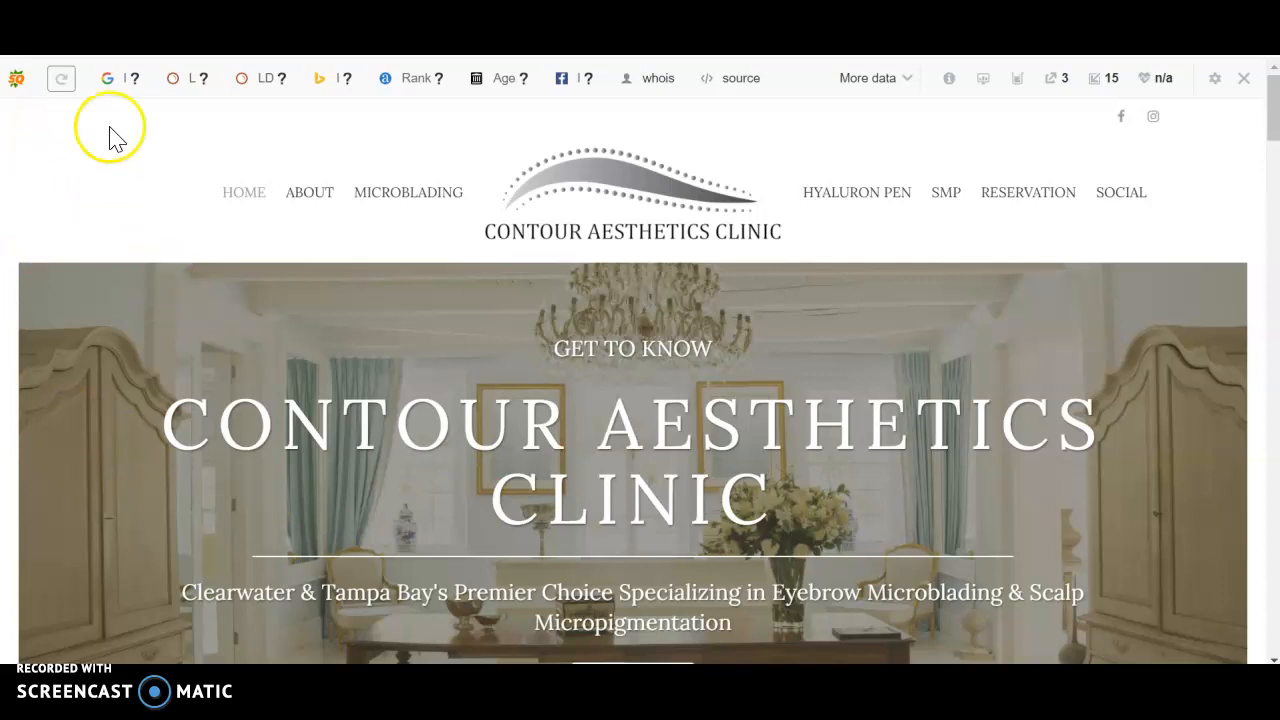
{"action": "left_click_drag", "start_coordinate": [1272, 110], "coordinate": [1272, 105]}
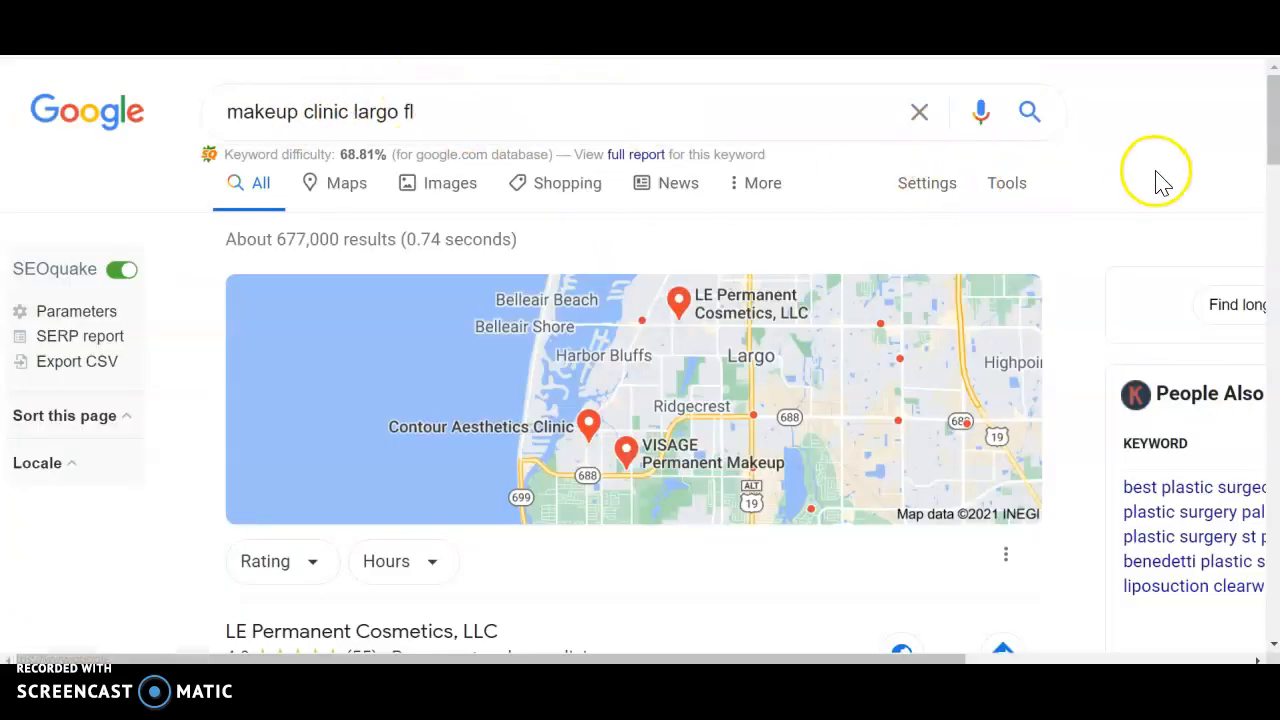
{"action": "left_click_drag", "start_coordinate": [1270, 135], "coordinate": [1272, 185]}
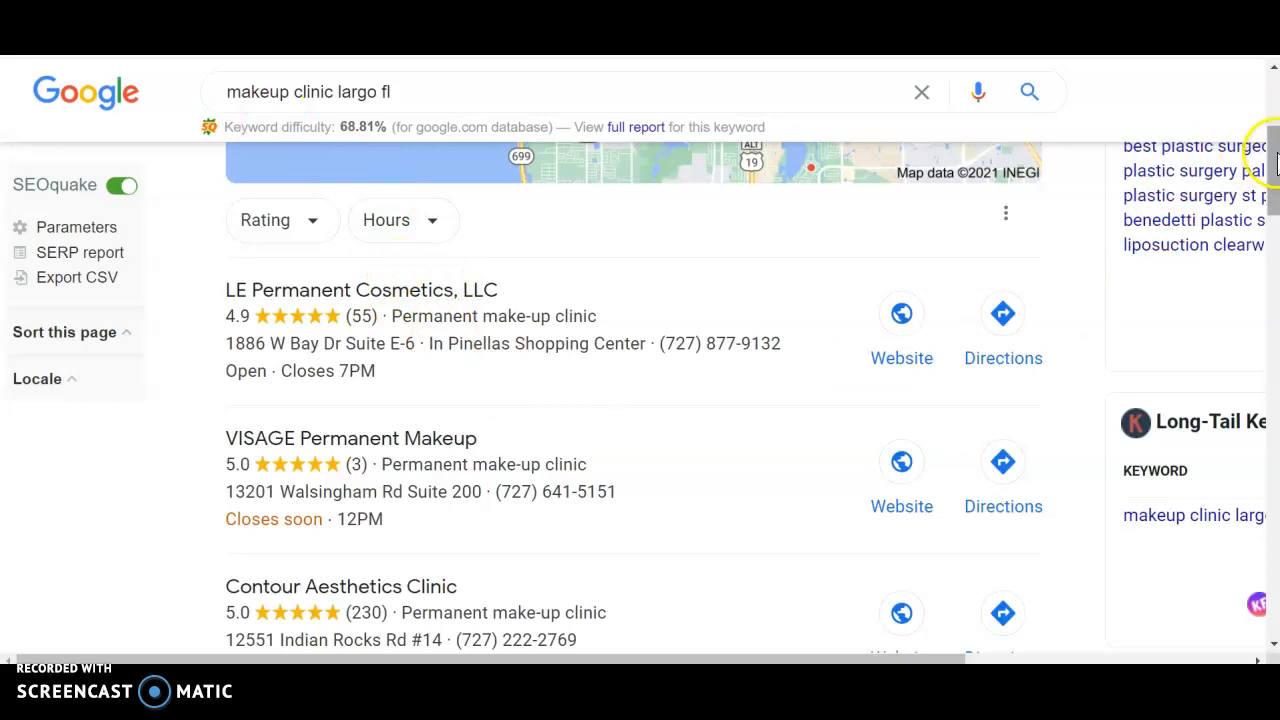
{"action": "left_click_drag", "start_coordinate": [1274, 160], "coordinate": [1258, 255]}
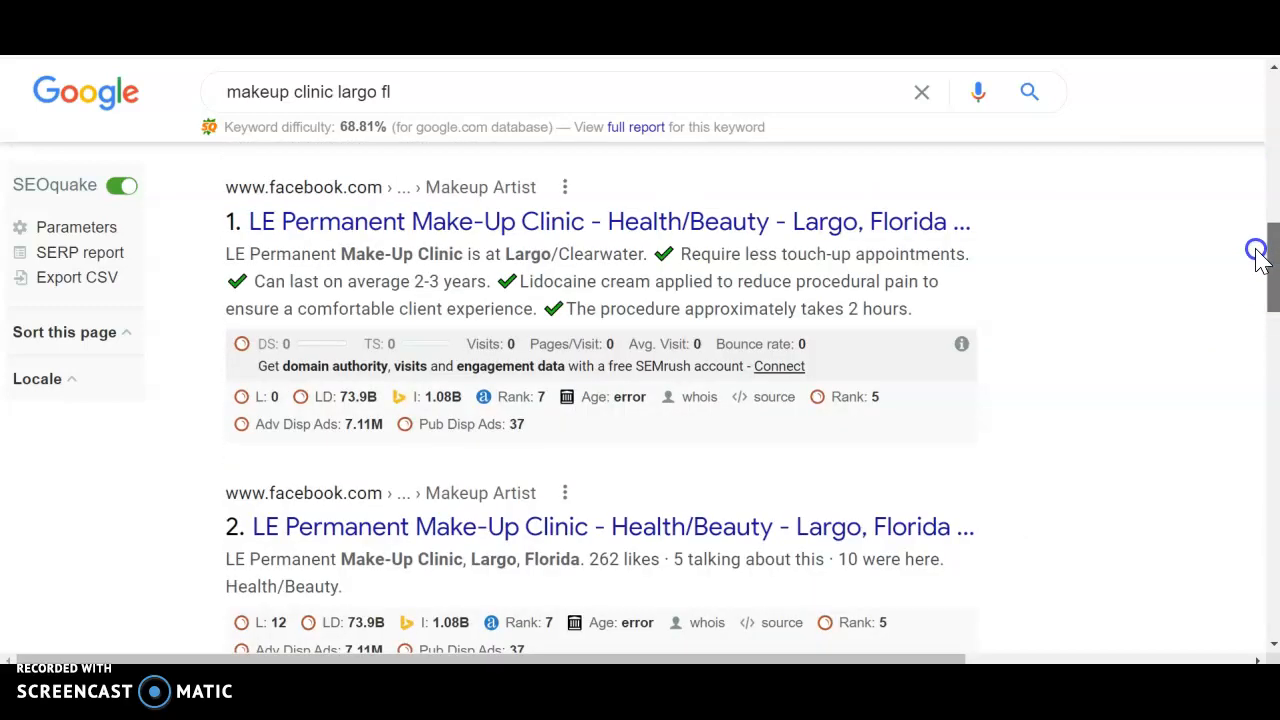
{"action": "mouse_move", "coordinate": [1258, 255]}
{"action": "left_mouse_down"}
{"action": "mouse_move", "coordinate": [1241, 443]}
{"action": "mouse_move", "coordinate": [1211, 541]}
{"action": "left_mouse_up"}
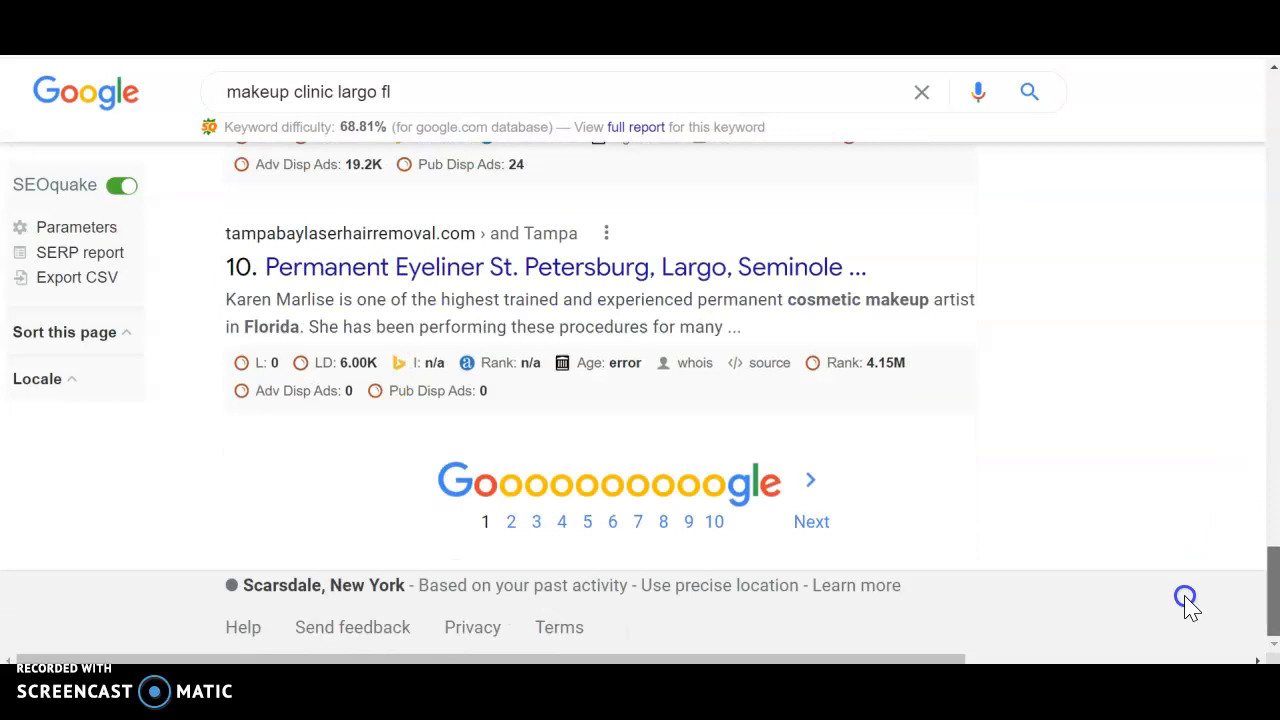
{"action": "left_click_drag", "start_coordinate": [1211, 541], "coordinate": [1180, 420]}
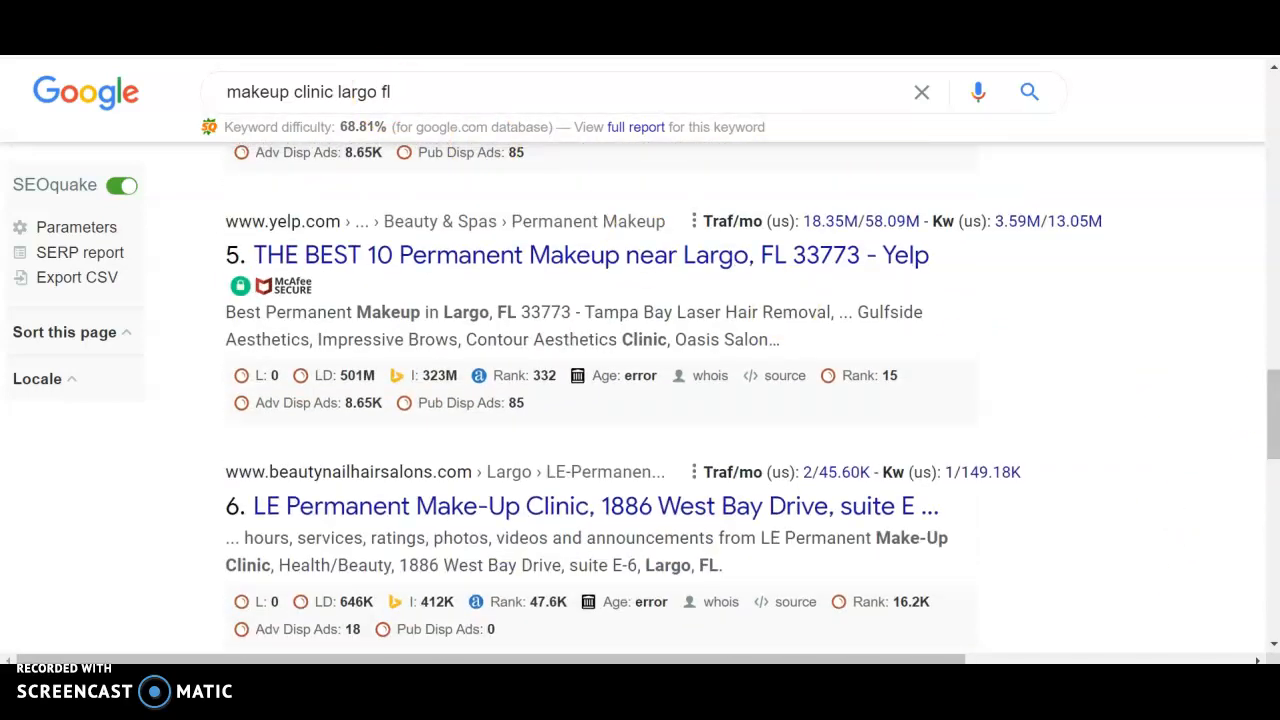
{"action": "left_click_drag", "start_coordinate": [1270, 410], "coordinate": [1268, 580]}
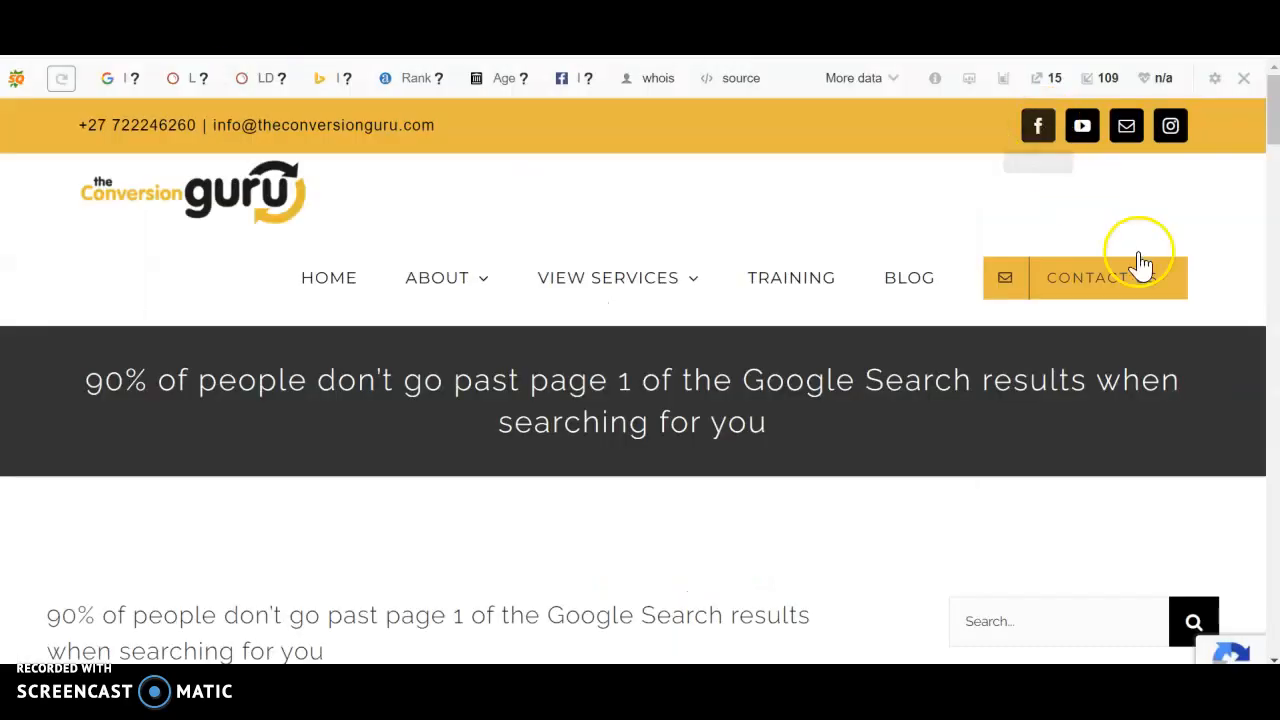
{"action": "left_click_drag", "start_coordinate": [1268, 110], "coordinate": [1248, 332]}
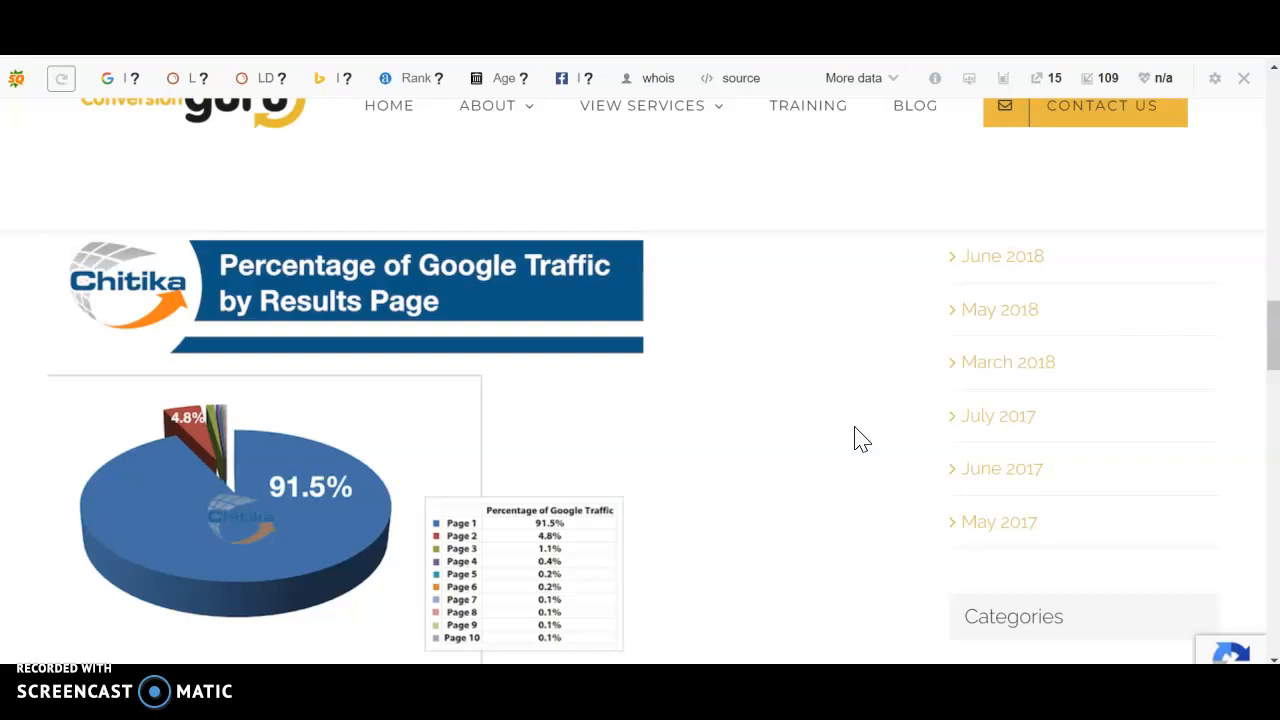
{"action": "scroll", "coordinate": [862, 440], "scroll_direction": "up", "scroll_amount": 2}
{"action": "scroll", "coordinate": [862, 440], "scroll_direction": "up", "scroll_amount": 2}
{"action": "scroll", "coordinate": [862, 440], "scroll_direction": "up", "scroll_amount": 2}
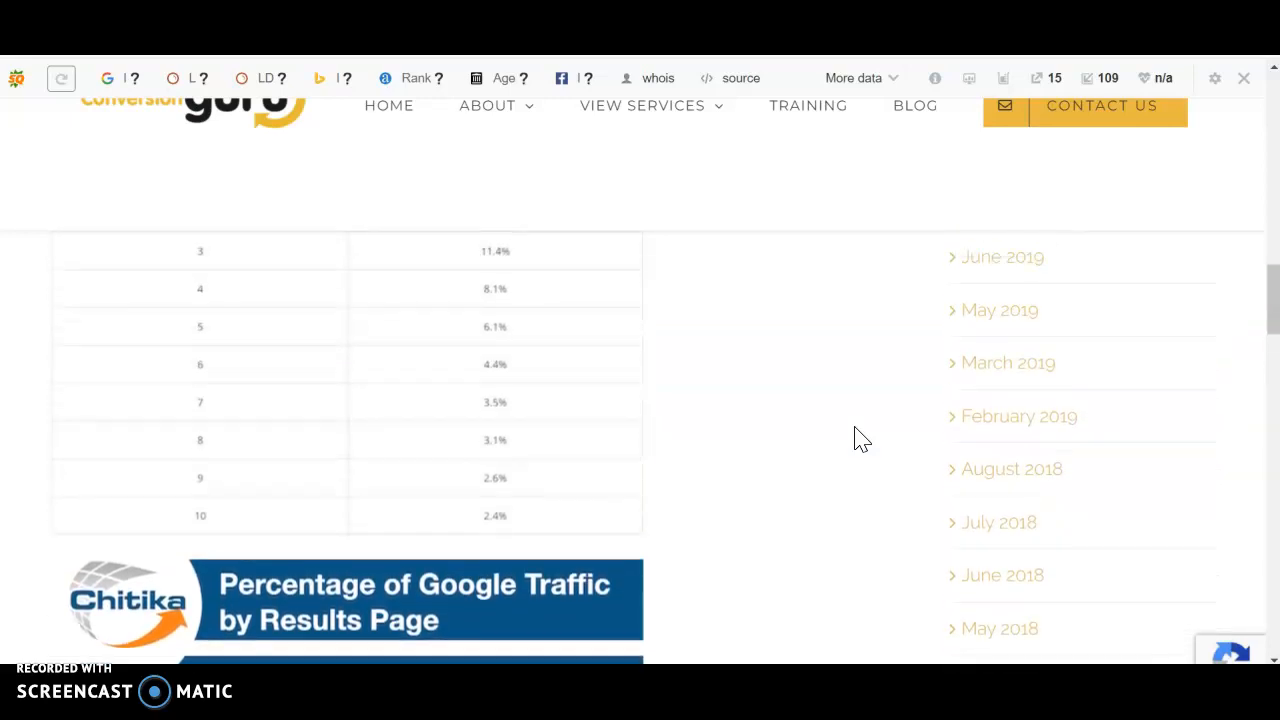
{"action": "scroll", "coordinate": [862, 440], "scroll_direction": "up", "scroll_amount": 1}
{"action": "scroll", "coordinate": [862, 440], "scroll_direction": "up", "scroll_amount": 1}
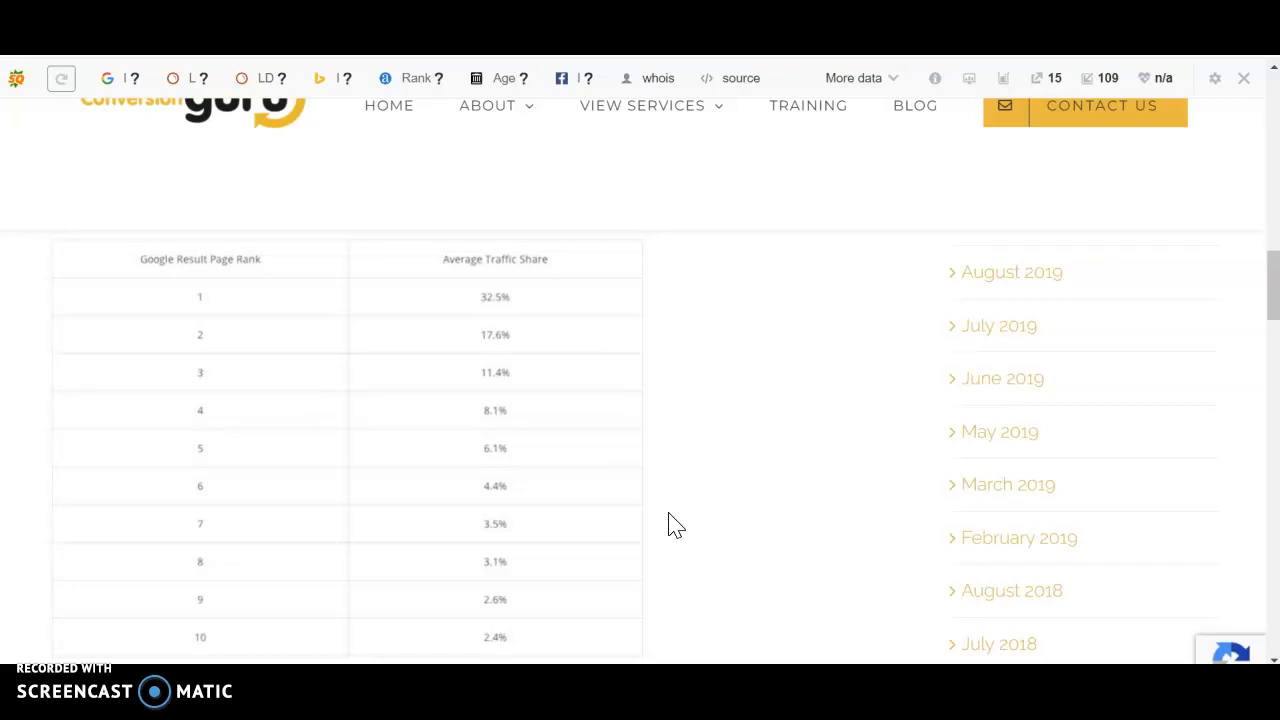
- Review the LE Permanent Cosmetics site down to its contact details, address and hours
{"action": "left_click", "coordinate": [531, 391]}
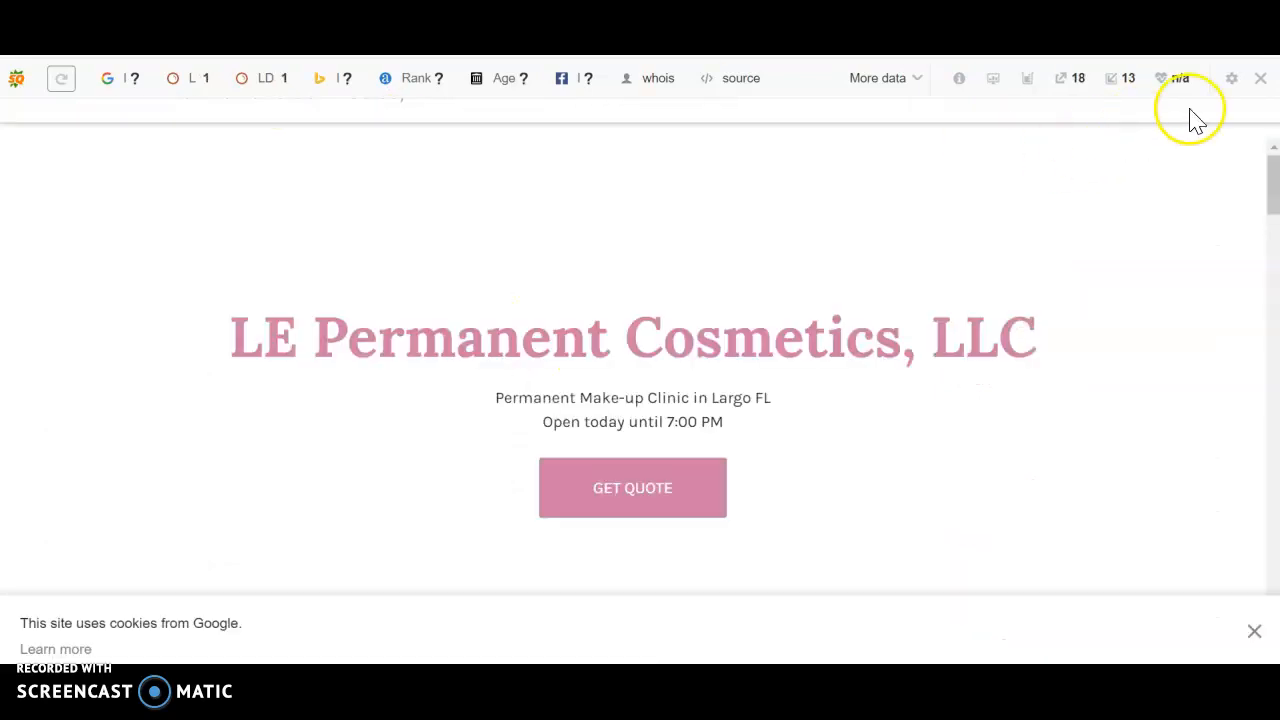
{"action": "left_click_drag", "start_coordinate": [1275, 178], "coordinate": [1275, 190]}
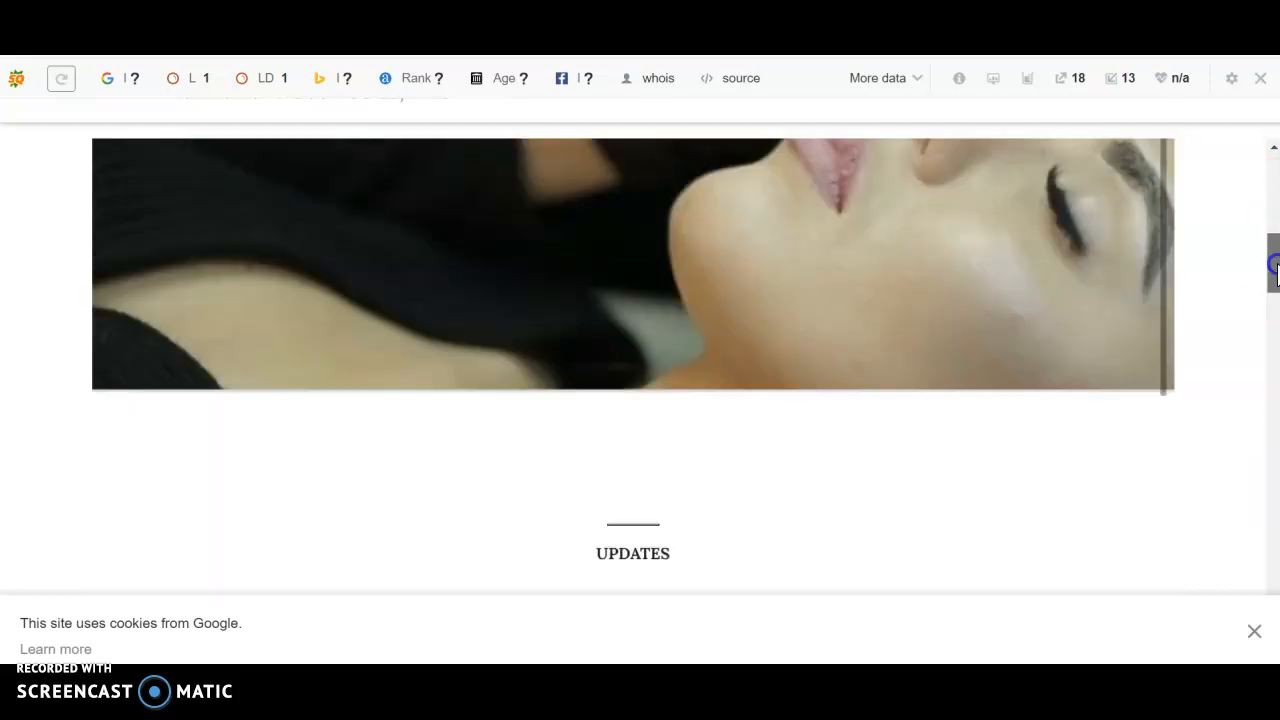
{"action": "mouse_move", "coordinate": [1275, 270]}
{"action": "left_mouse_down"}
{"action": "mouse_move", "coordinate": [1243, 395]}
{"action": "mouse_move", "coordinate": [1142, 612]}
{"action": "left_mouse_up"}
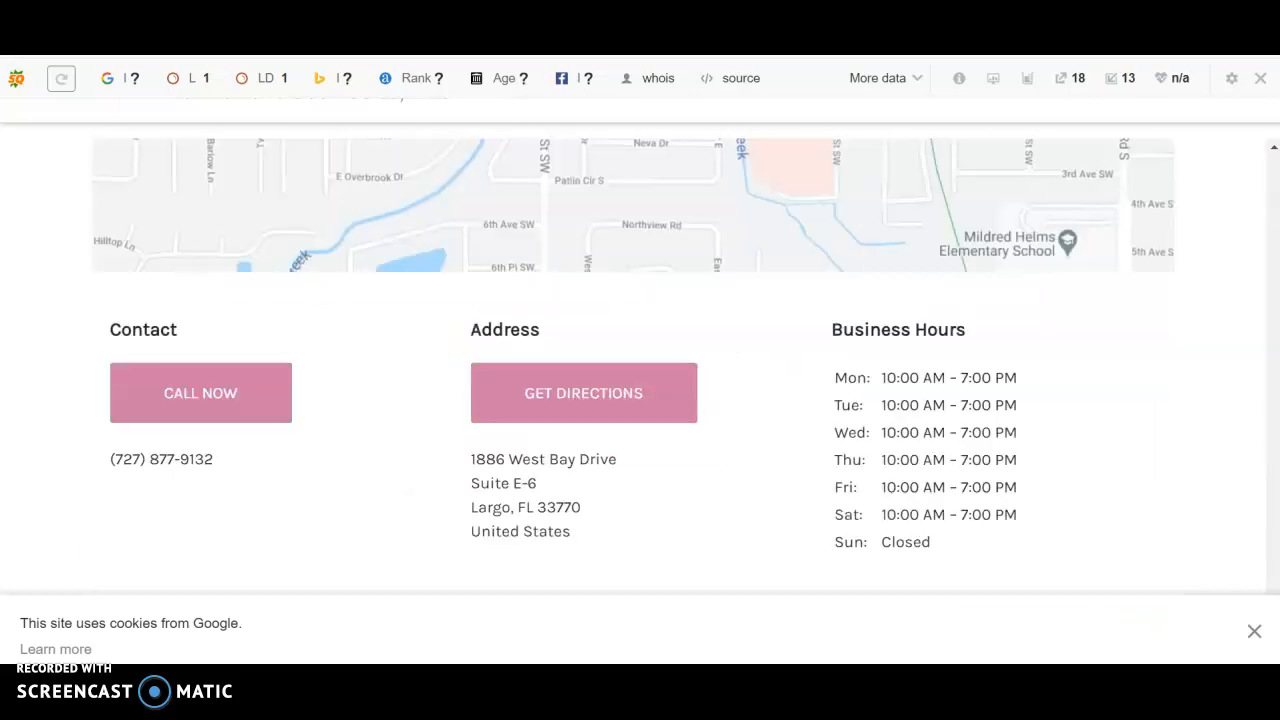
{"action": "left_click_drag", "start_coordinate": [1142, 612], "coordinate": [1105, 95]}
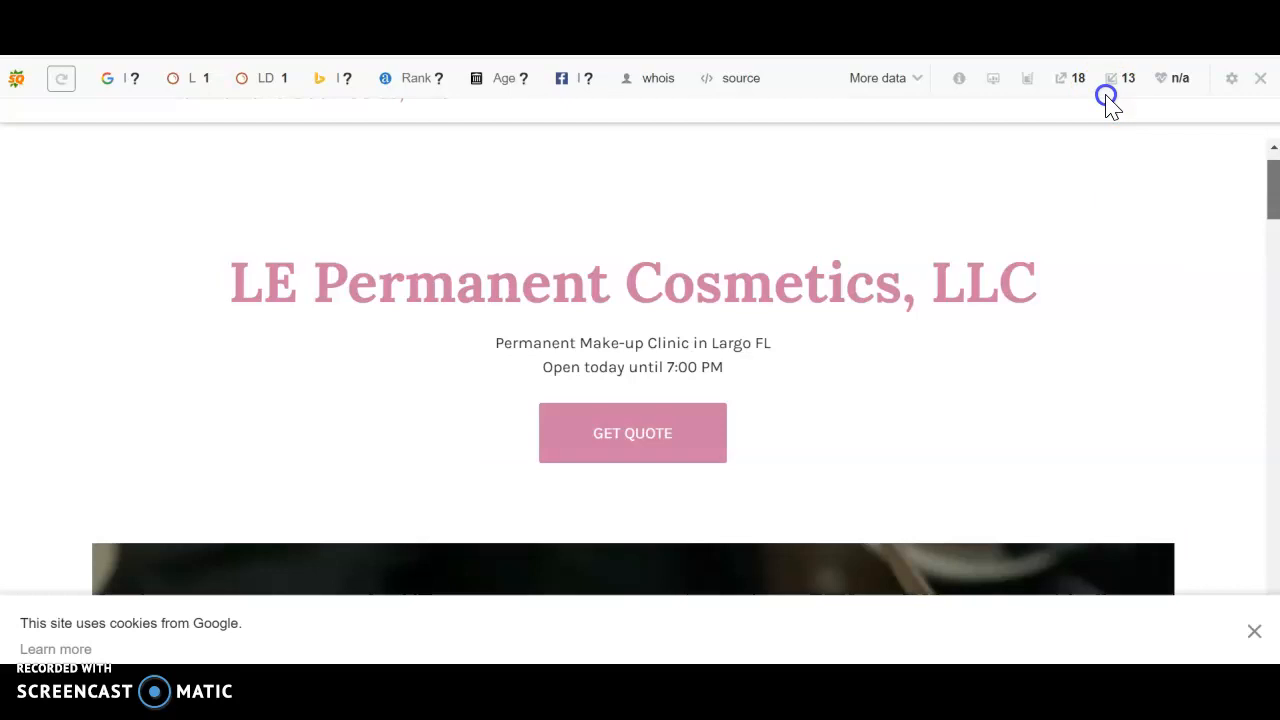
{"action": "left_click", "coordinate": [735, 295]}
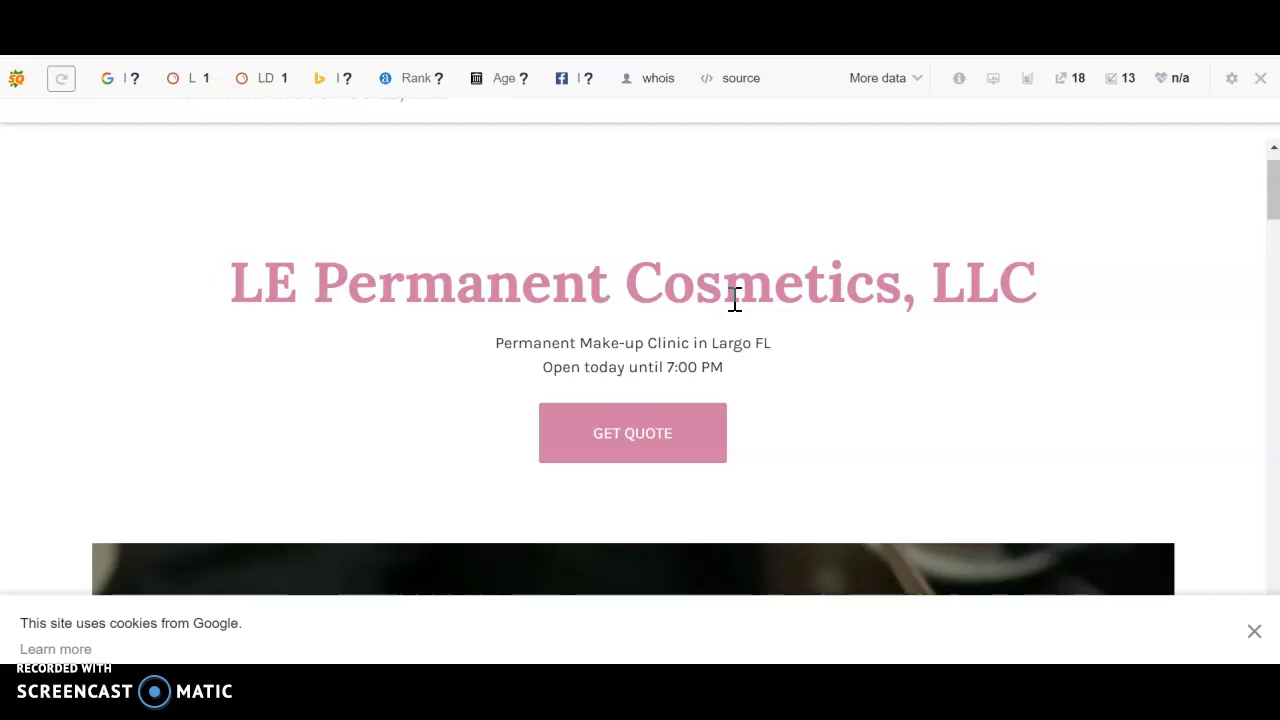
{"action": "left_click", "coordinate": [735, 300]}
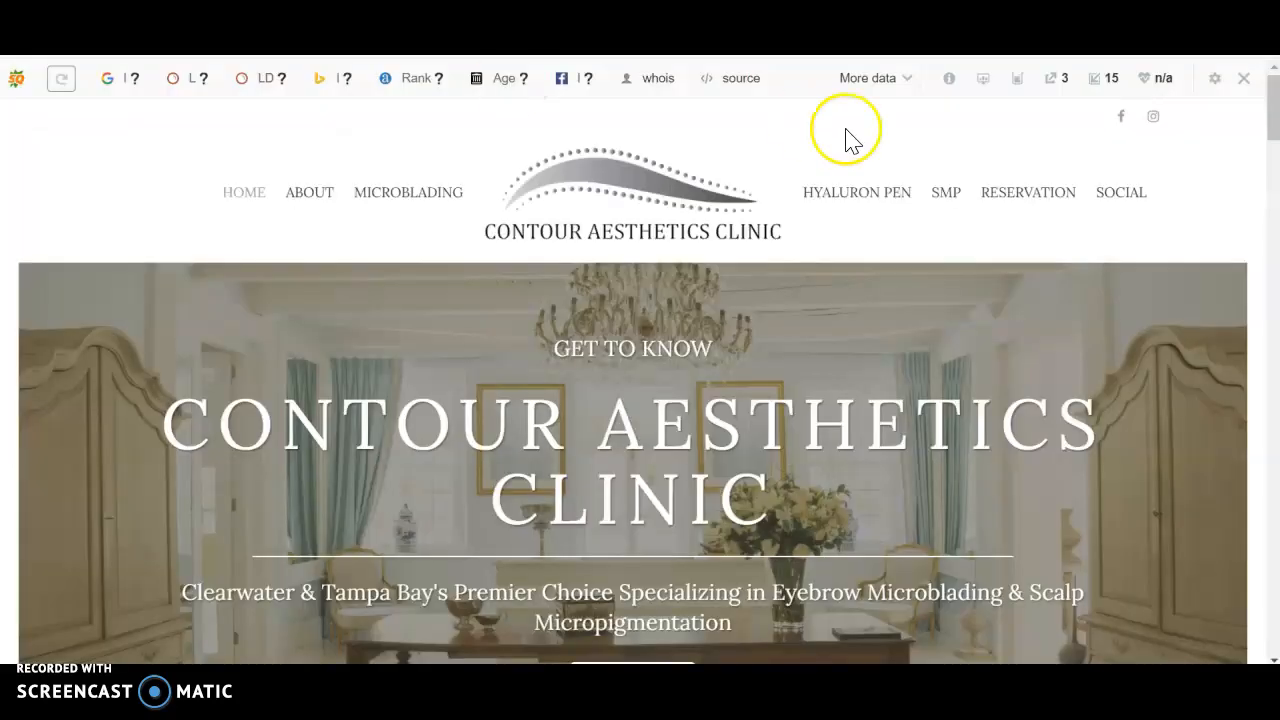
- Go to the Contour Aesthetics Clinic SOCIAL page from the top navigation
{"action": "left_click", "coordinate": [1138, 192]}
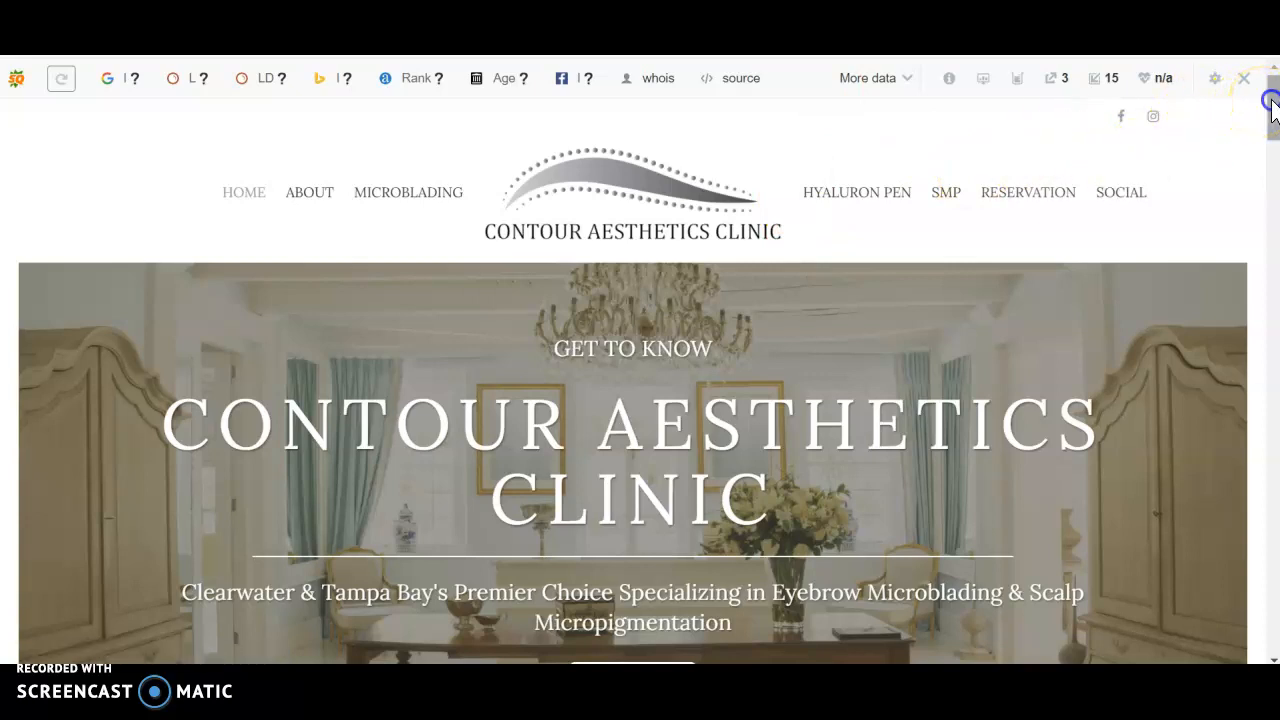
{"action": "mouse_move", "coordinate": [1268, 105]}
{"action": "left_mouse_down"}
{"action": "mouse_move", "coordinate": [1257, 225]}
{"action": "mouse_move", "coordinate": [1263, 98]}
{"action": "left_mouse_up"}
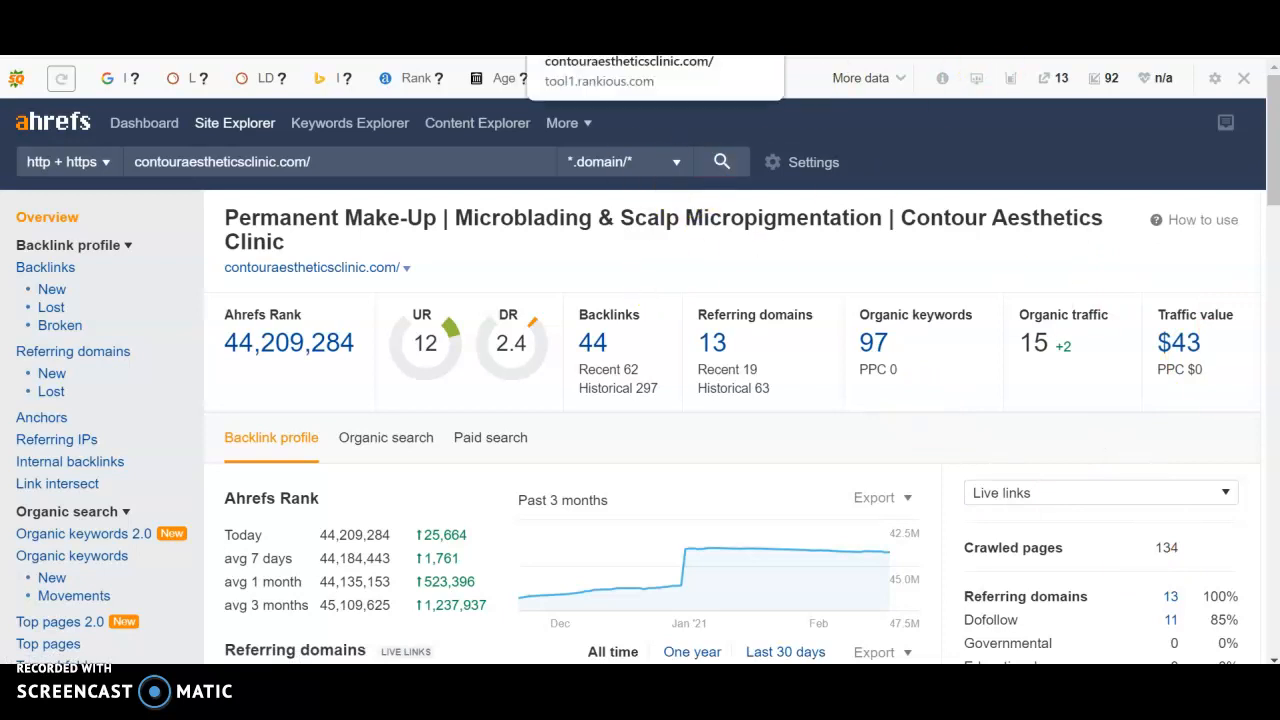
- Review contouraestheticsclinic.com's organic keyword rankings, then its 44-backlink report
{"action": "key", "text": "ctrl+Tab"}
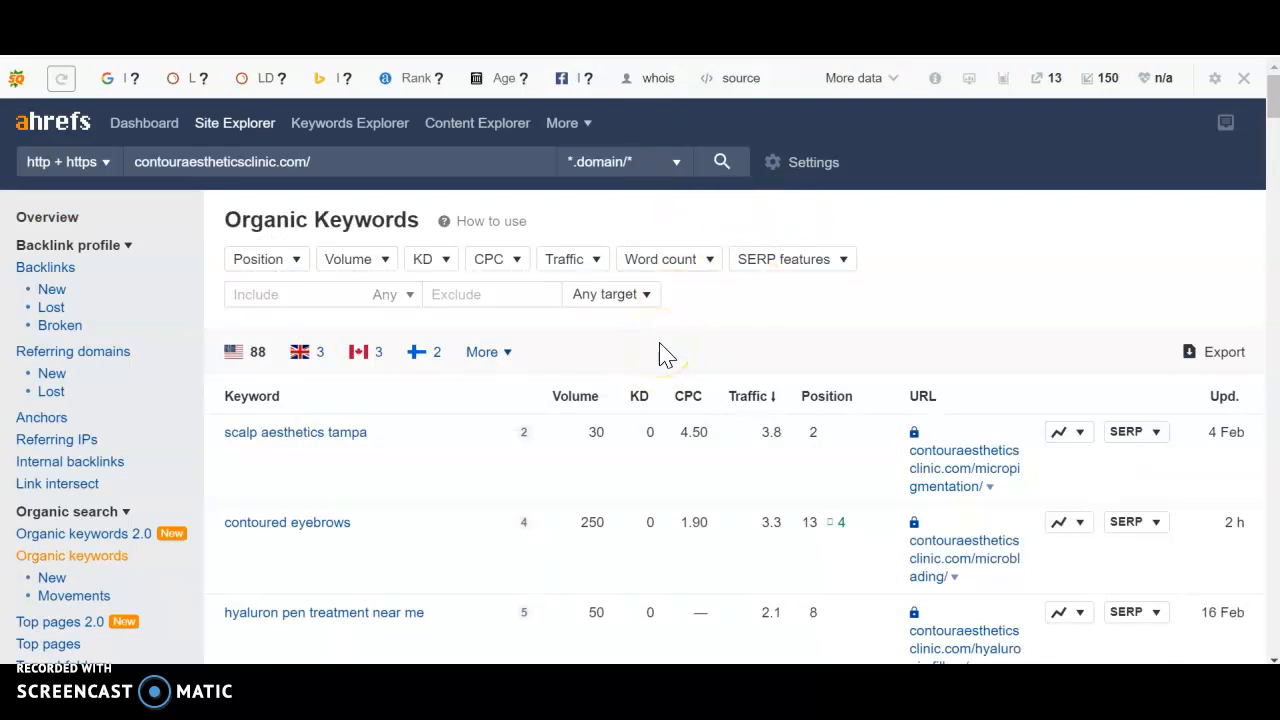
{"action": "scroll", "coordinate": [660, 352], "scroll_direction": "down", "scroll_amount": 1}
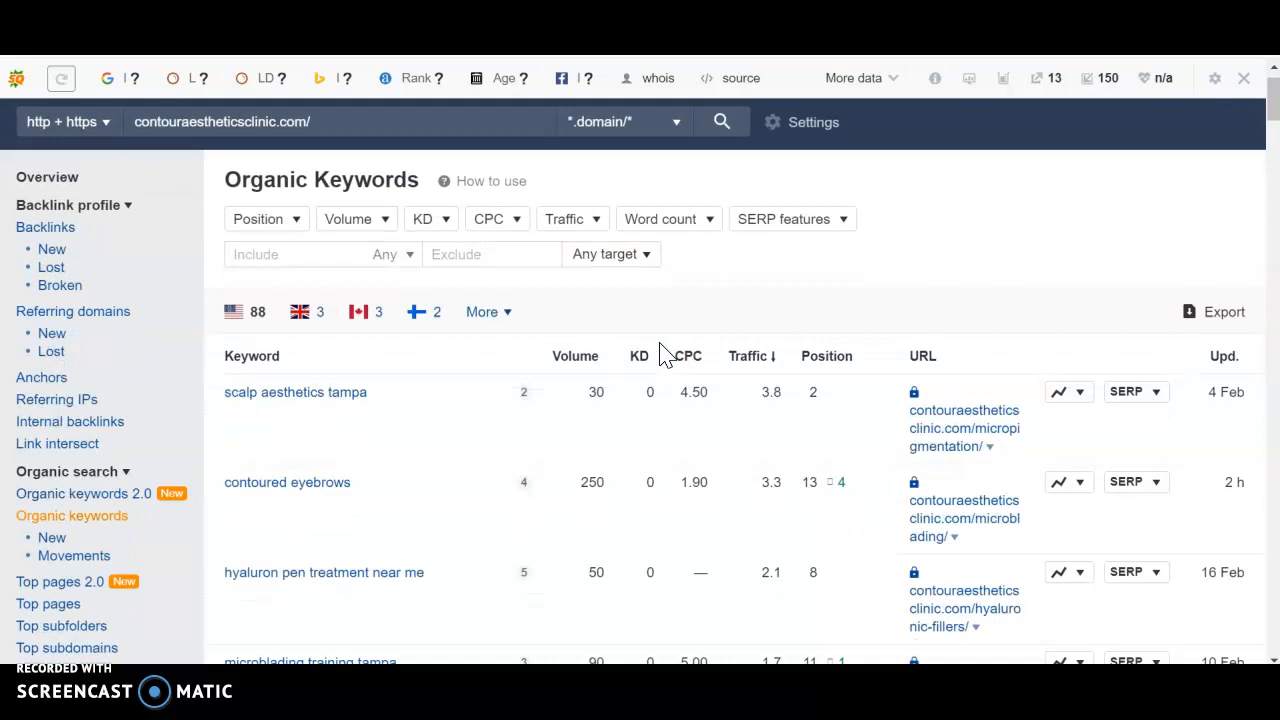
{"action": "scroll", "coordinate": [660, 352], "scroll_direction": "down", "scroll_amount": 1}
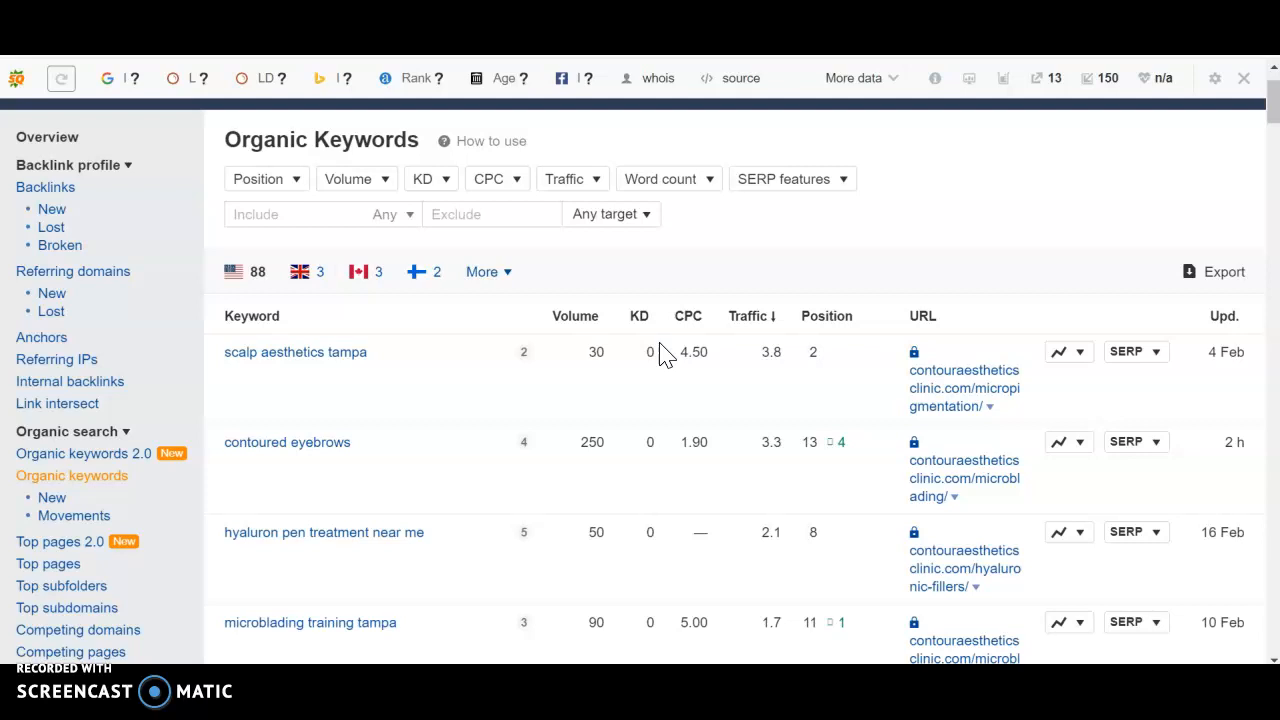
{"action": "scroll", "coordinate": [665, 354], "scroll_direction": "down", "scroll_amount": 1}
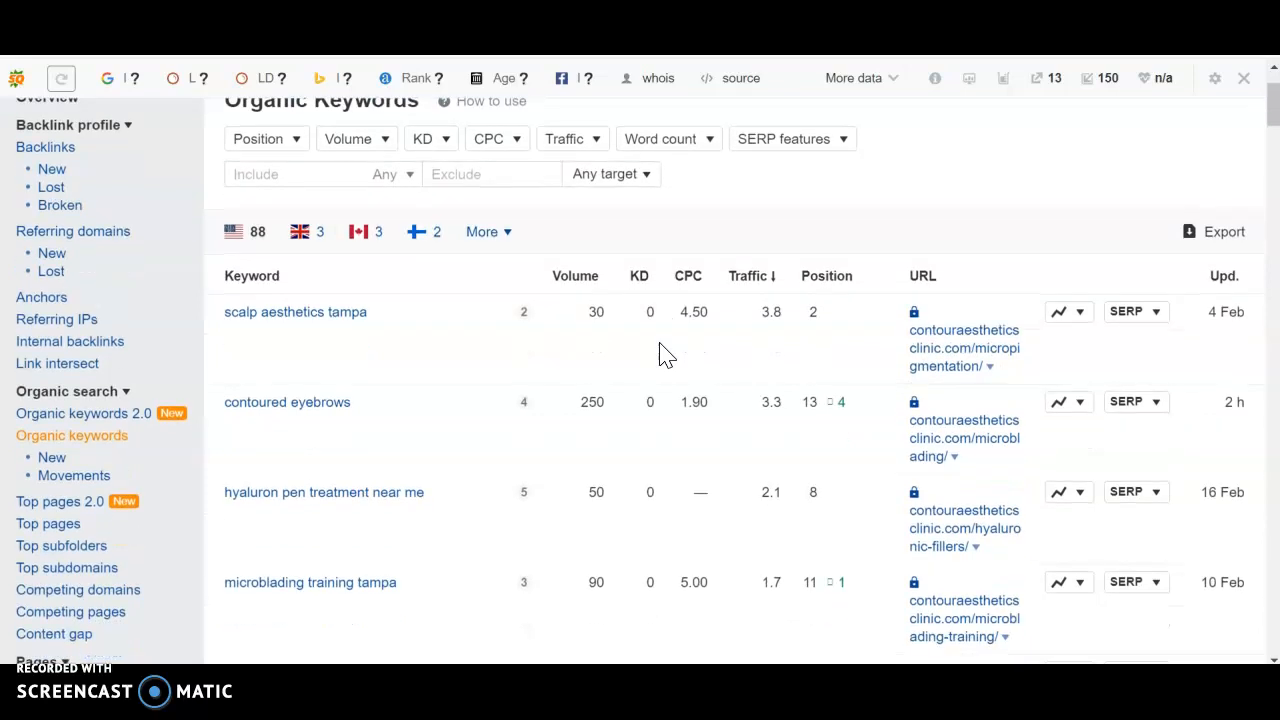
{"action": "scroll", "coordinate": [665, 354], "scroll_direction": "down", "scroll_amount": 1}
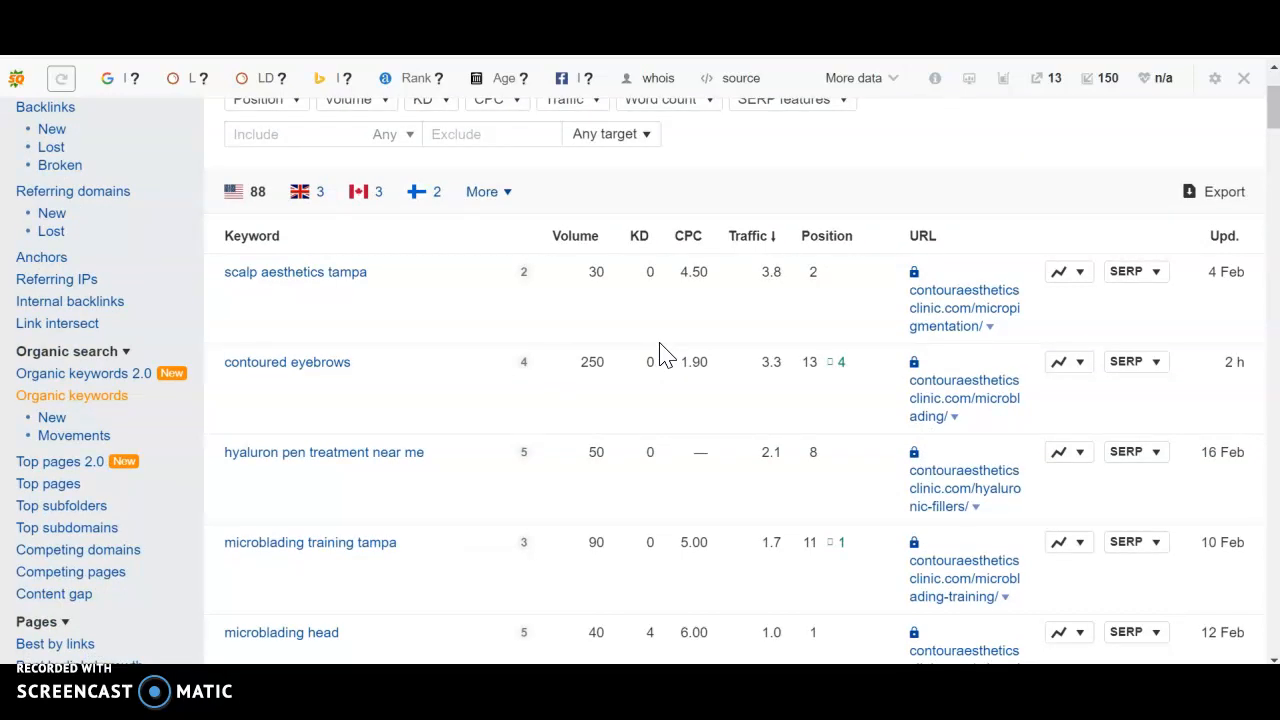
{"action": "scroll", "coordinate": [665, 354], "scroll_direction": "down", "scroll_amount": 1}
{"action": "scroll", "coordinate": [665, 354], "scroll_direction": "down", "scroll_amount": 1}
{"action": "scroll", "coordinate": [665, 354], "scroll_direction": "down", "scroll_amount": 1}
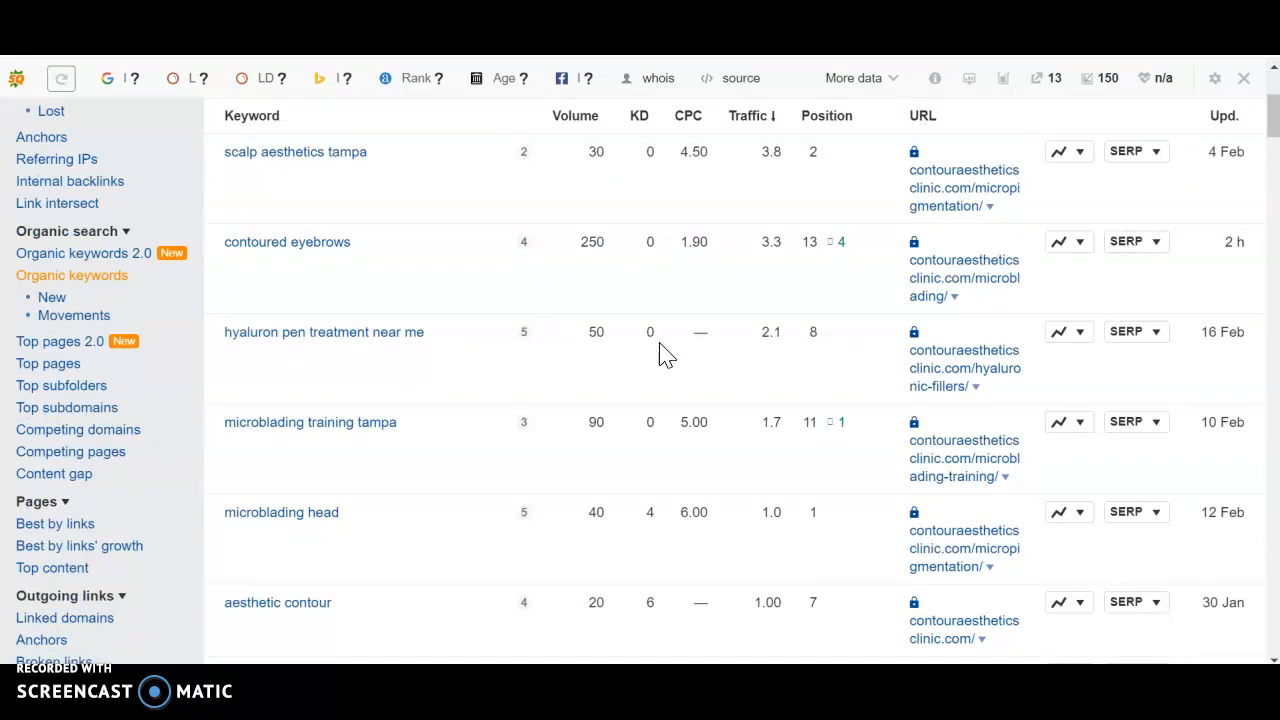
{"action": "scroll", "coordinate": [665, 354], "scroll_direction": "down", "scroll_amount": 1}
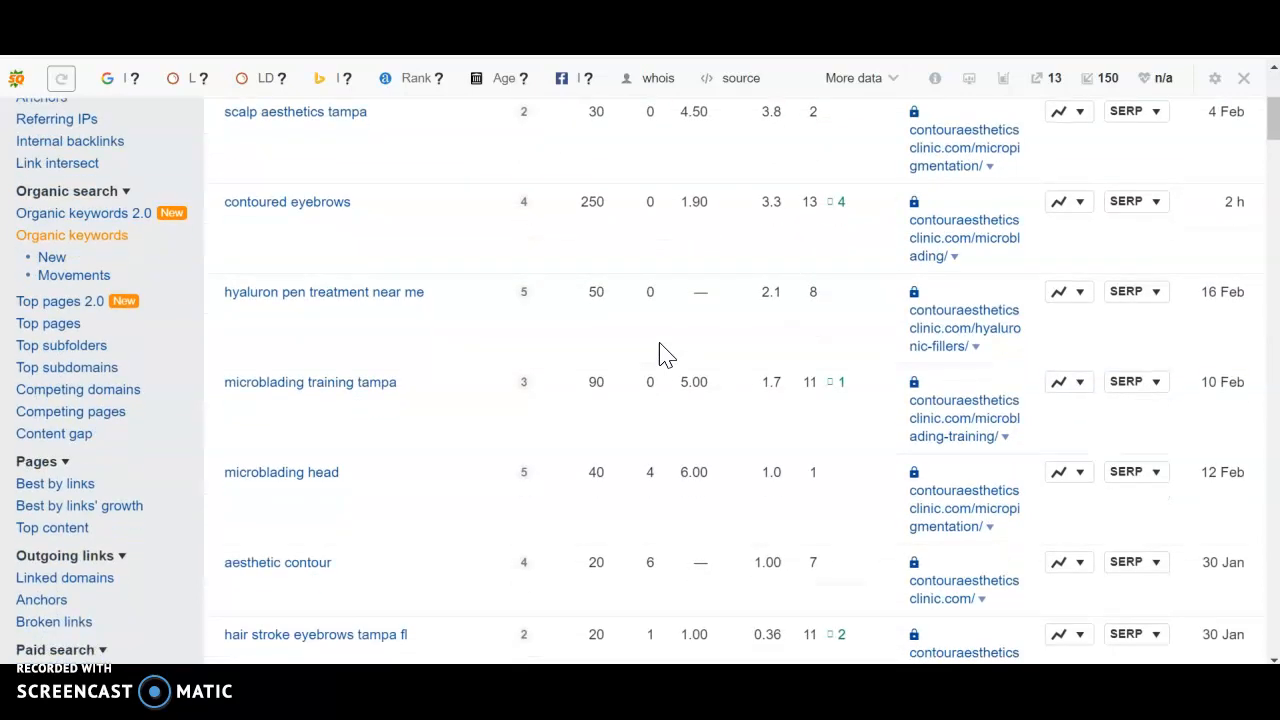
{"action": "scroll", "coordinate": [665, 354], "scroll_direction": "down", "scroll_amount": 1}
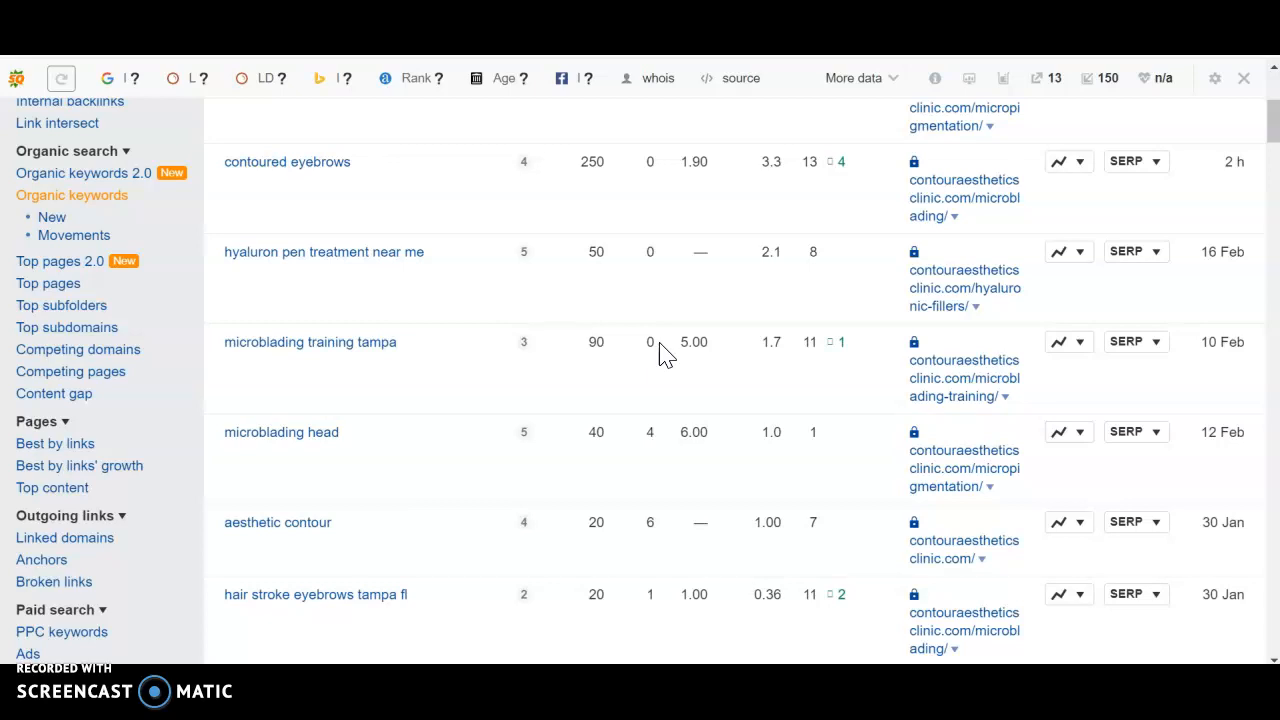
{"action": "scroll", "coordinate": [667, 355], "scroll_direction": "down", "scroll_amount": 1}
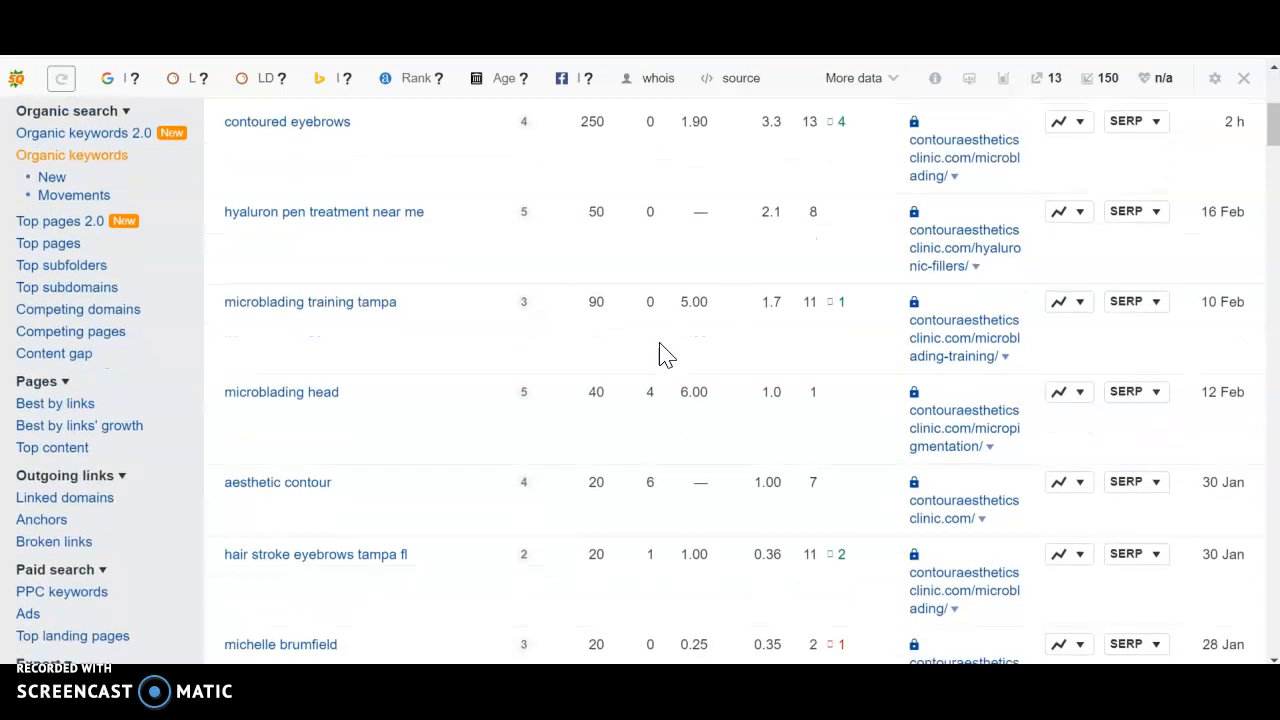
{"action": "scroll", "coordinate": [667, 355], "scroll_direction": "down", "scroll_amount": 2}
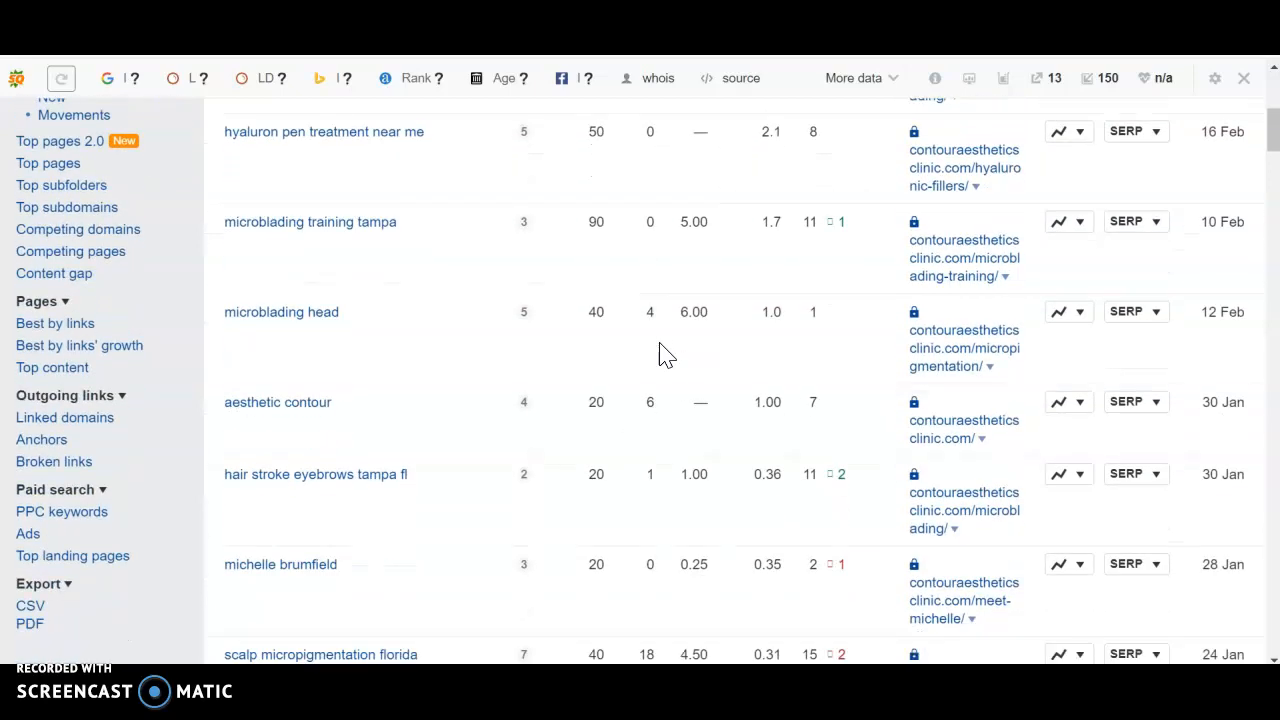
{"action": "scroll", "coordinate": [667, 355], "scroll_direction": "down", "scroll_amount": 2}
{"action": "scroll", "coordinate": [667, 355], "scroll_direction": "down", "scroll_amount": 1}
{"action": "scroll", "coordinate": [667, 355], "scroll_direction": "down", "scroll_amount": 1}
{"action": "scroll", "coordinate": [667, 355], "scroll_direction": "down", "scroll_amount": 1}
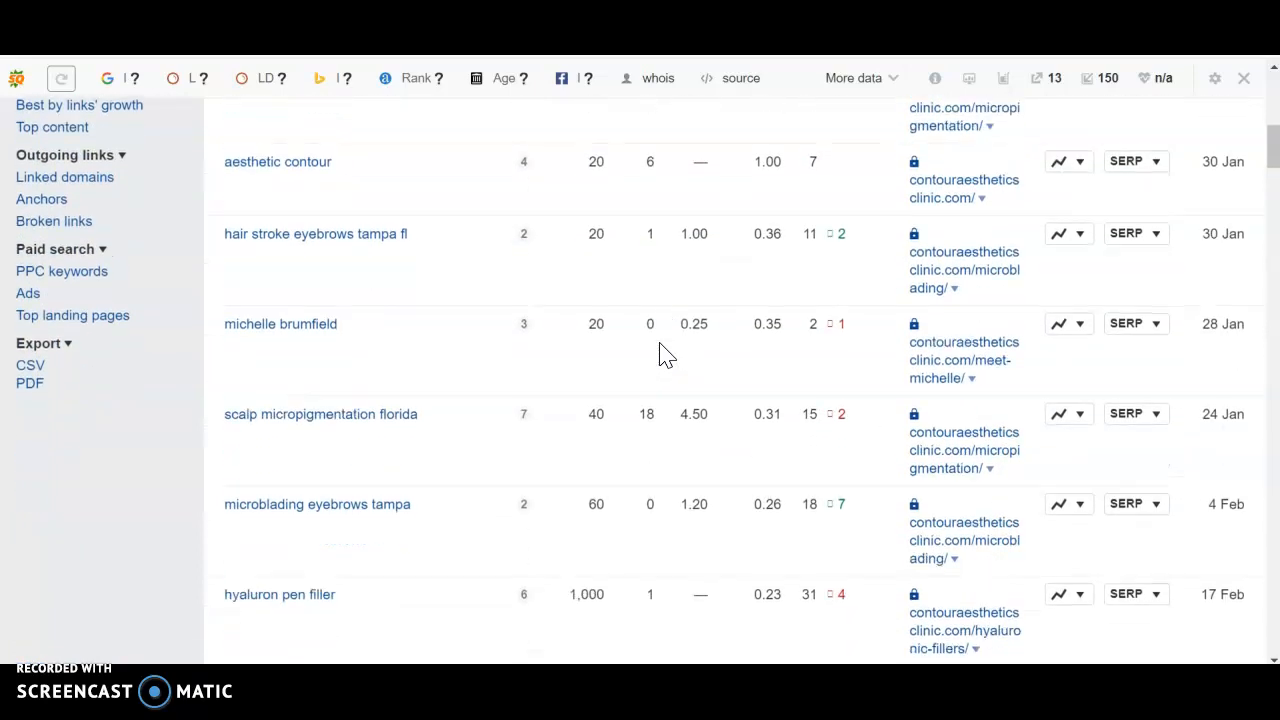
{"action": "scroll", "coordinate": [667, 355], "scroll_direction": "down", "scroll_amount": 1}
{"action": "scroll", "coordinate": [667, 355], "scroll_direction": "down", "scroll_amount": 4}
{"action": "scroll", "coordinate": [667, 355], "scroll_direction": "down", "scroll_amount": 1}
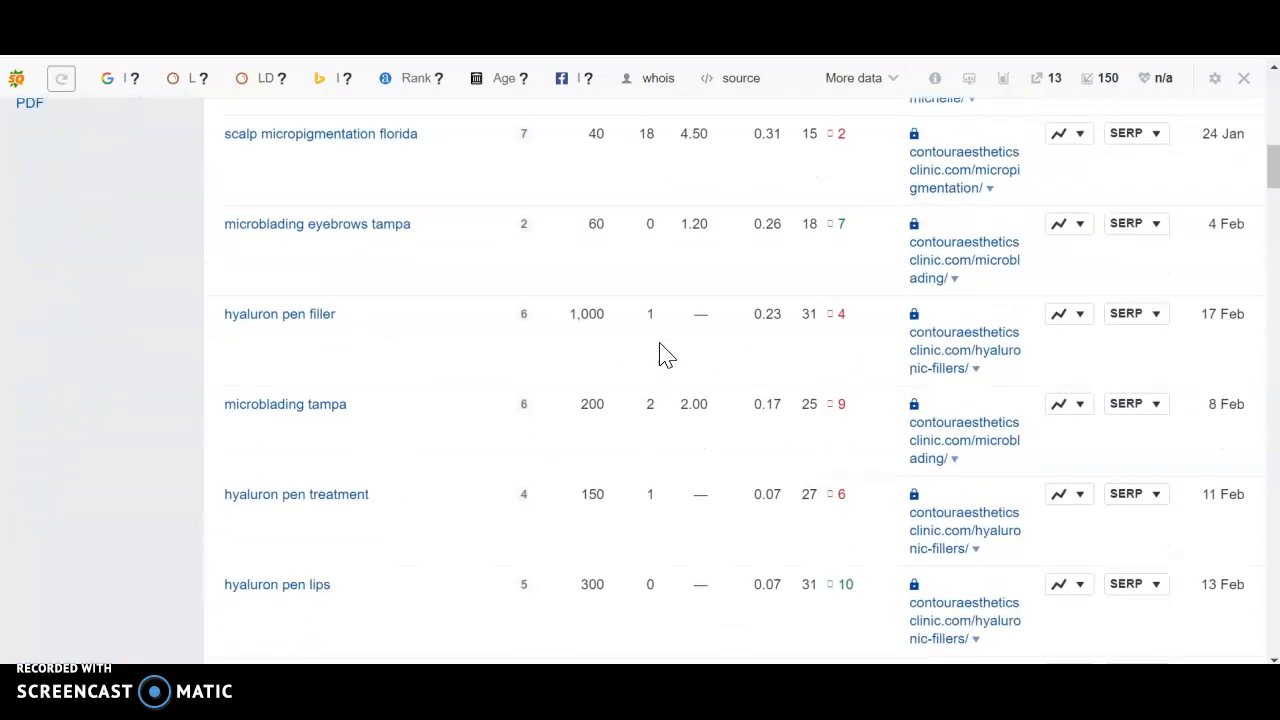
{"action": "scroll", "coordinate": [667, 355], "scroll_direction": "down", "scroll_amount": 1}
{"action": "scroll", "coordinate": [667, 355], "scroll_direction": "down", "scroll_amount": 2}
{"action": "scroll", "coordinate": [667, 355], "scroll_direction": "down", "scroll_amount": 1}
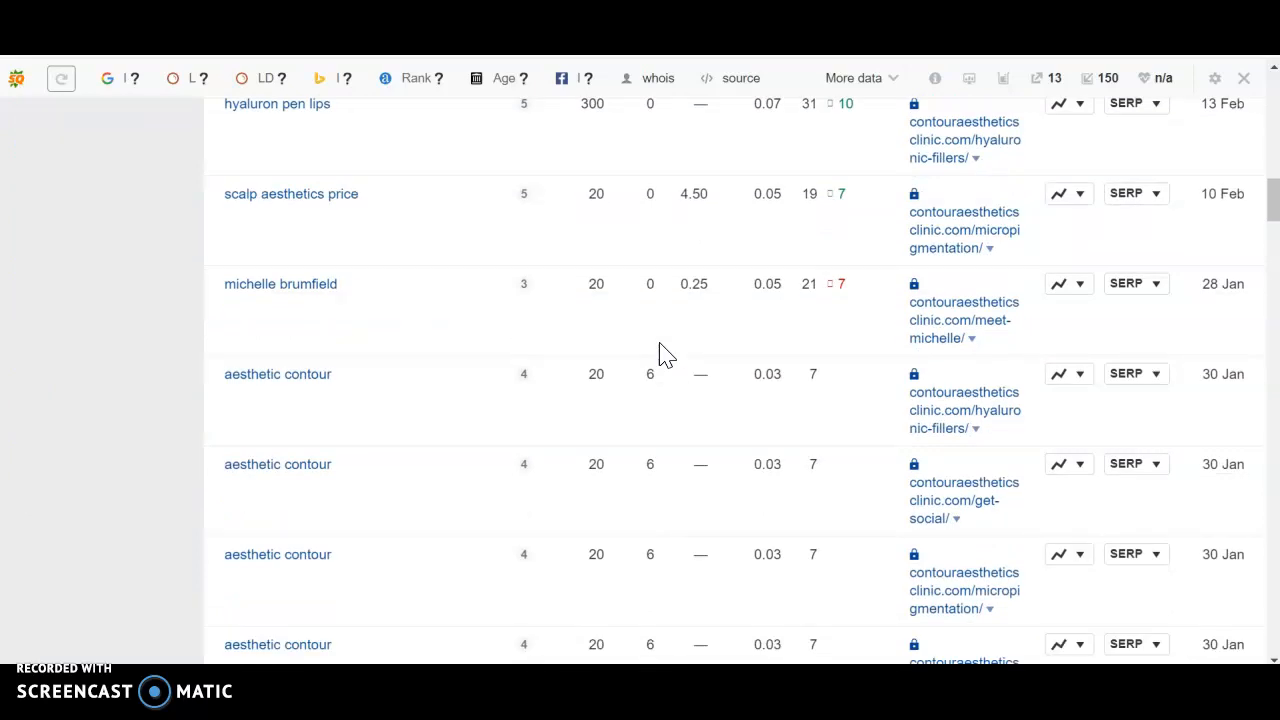
{"action": "scroll", "coordinate": [667, 355], "scroll_direction": "down", "scroll_amount": 1}
{"action": "left_click", "coordinate": [667, 355]}
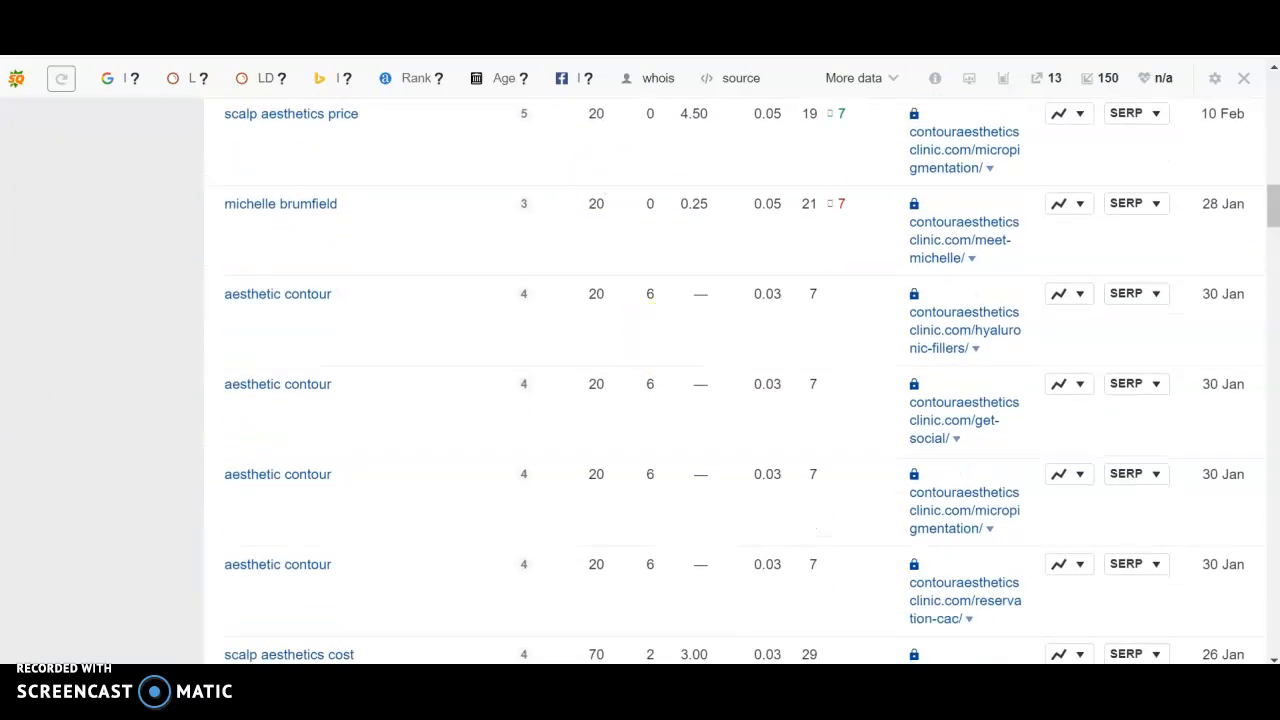
- Look through the clinic's referring pages in the Backlinks report
{"action": "left_click", "coordinate": [735, 48]}
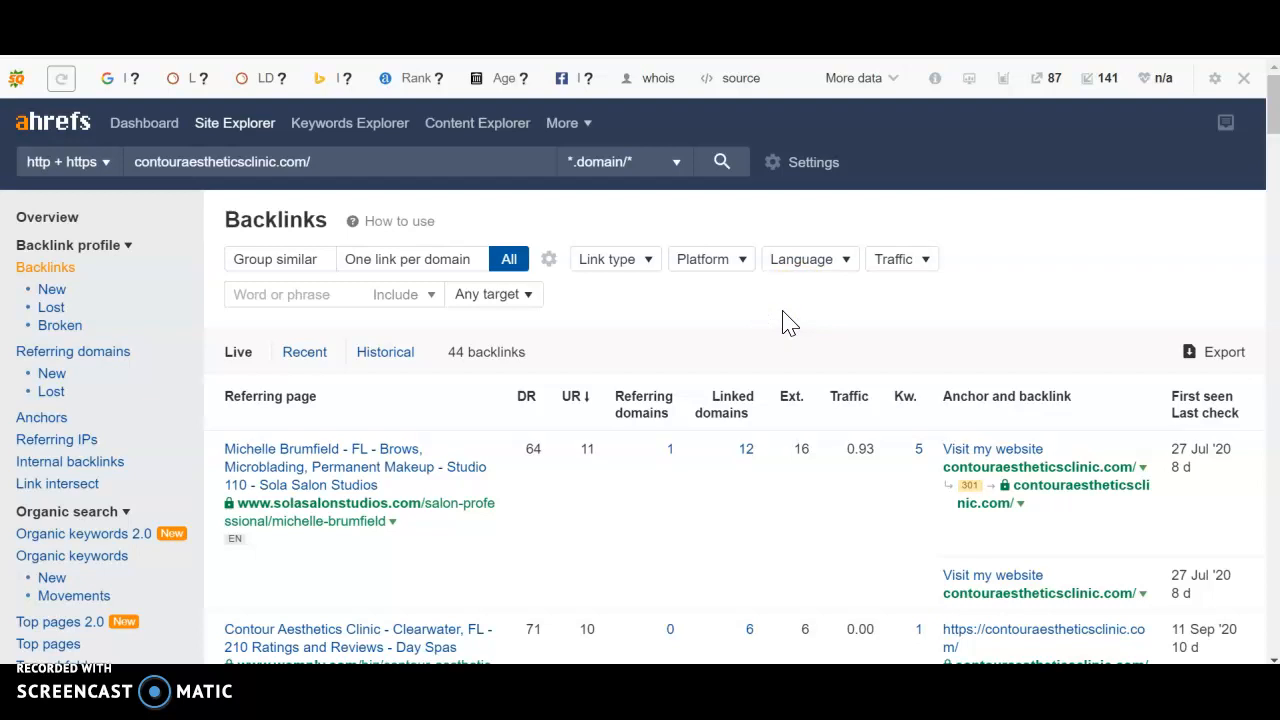
{"action": "scroll", "coordinate": [789, 322], "scroll_direction": "down", "scroll_amount": 2}
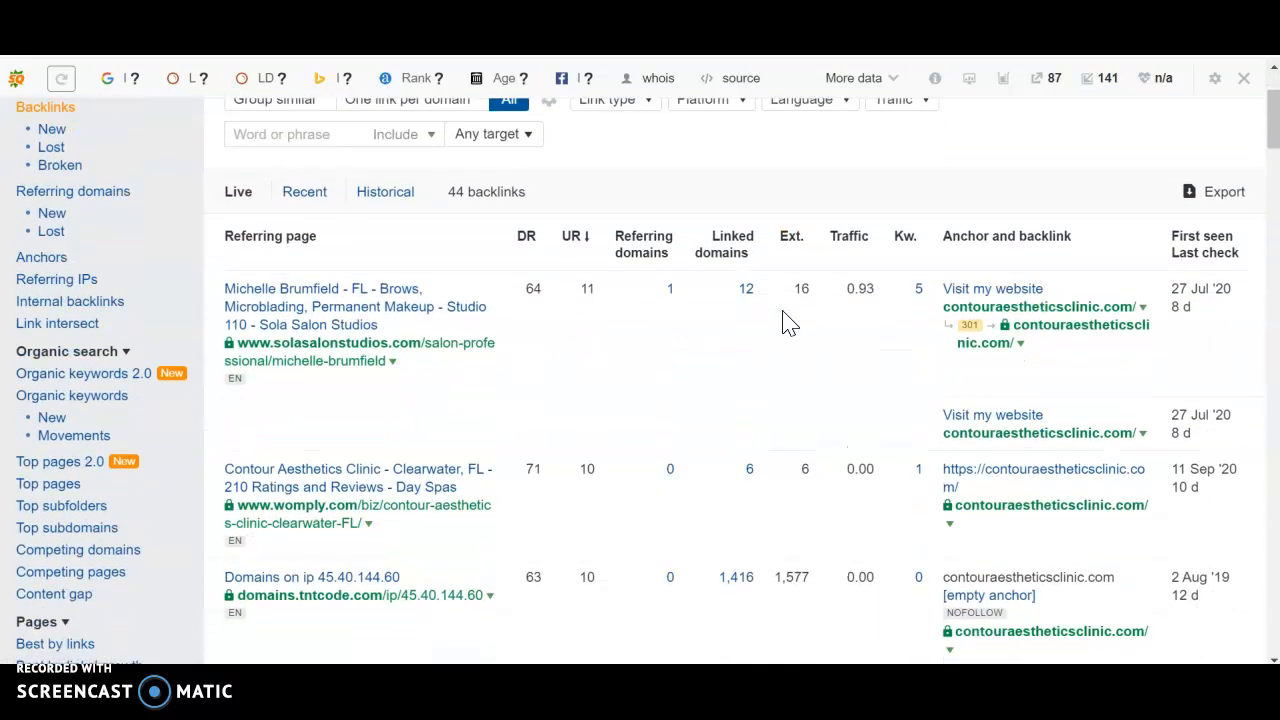
{"action": "scroll", "coordinate": [789, 322], "scroll_direction": "down", "scroll_amount": 1}
{"action": "scroll", "coordinate": [789, 322], "scroll_direction": "down", "scroll_amount": 1}
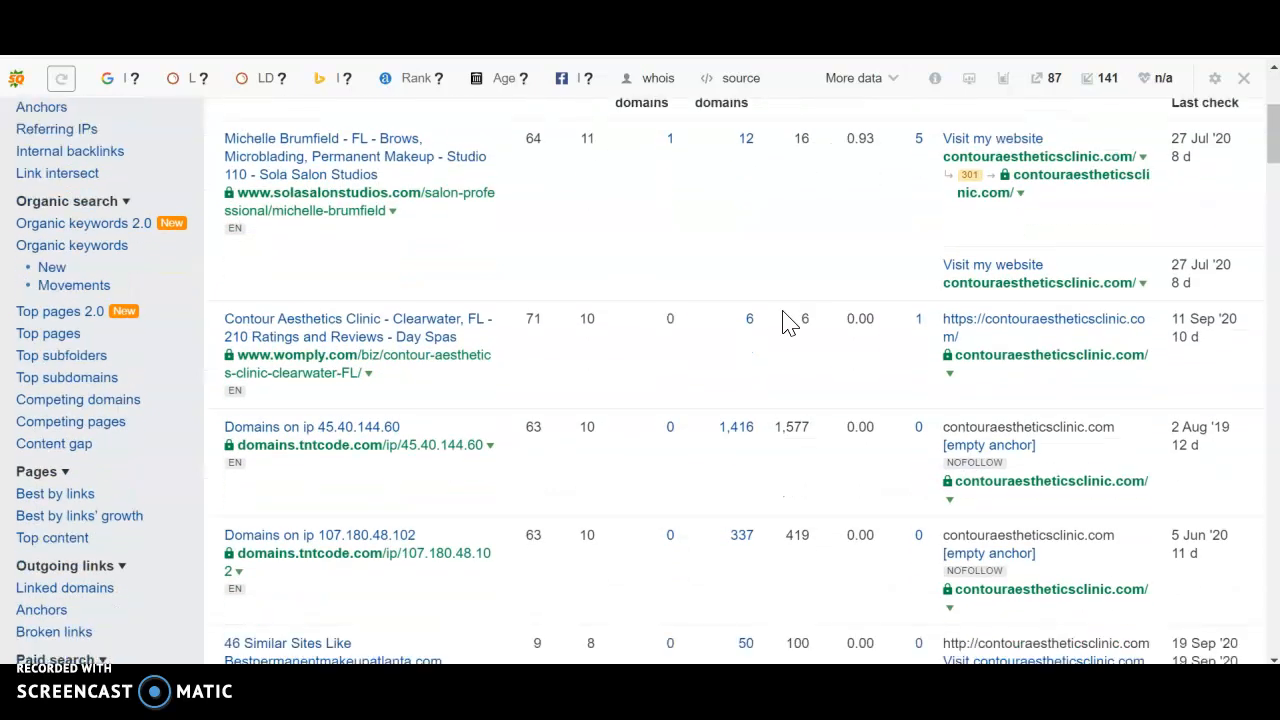
{"action": "scroll", "coordinate": [789, 322], "scroll_direction": "down", "scroll_amount": 1}
{"action": "scroll", "coordinate": [789, 322], "scroll_direction": "down", "scroll_amount": 1}
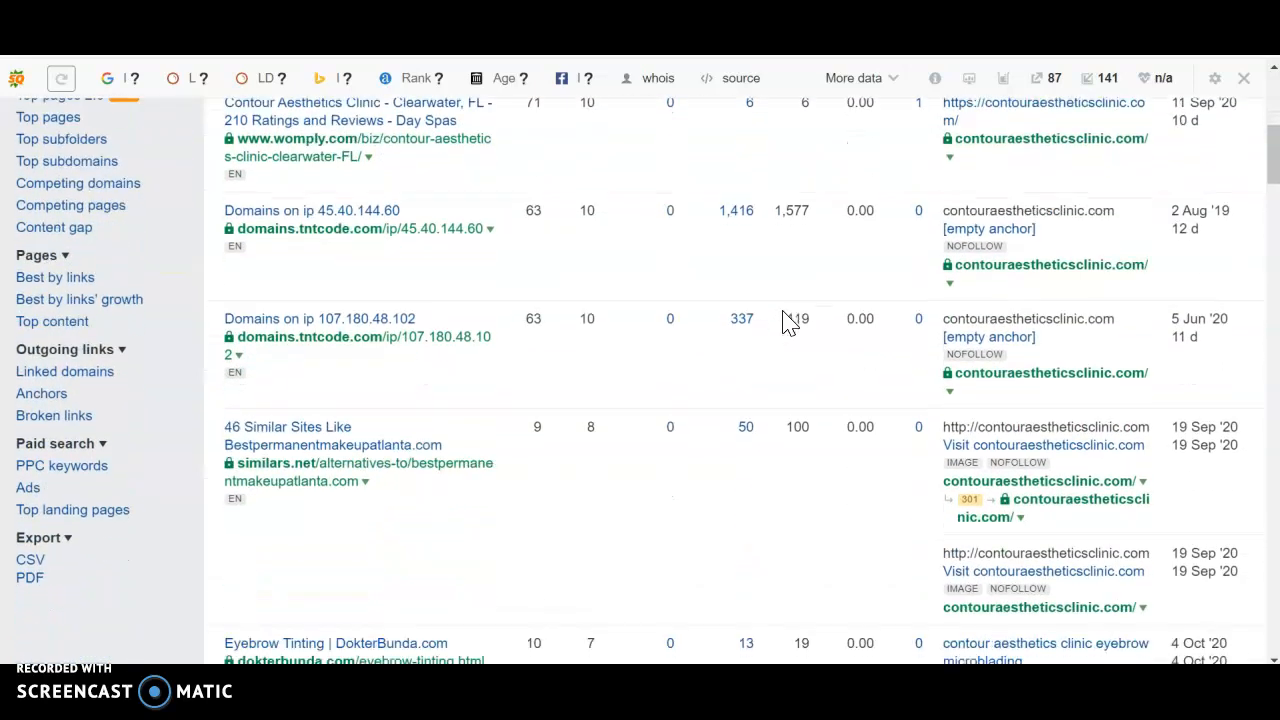
{"action": "scroll", "coordinate": [789, 322], "scroll_direction": "down", "scroll_amount": 1}
{"action": "scroll", "coordinate": [789, 322], "scroll_direction": "down", "scroll_amount": 1}
{"action": "scroll", "coordinate": [789, 322], "scroll_direction": "down", "scroll_amount": 2}
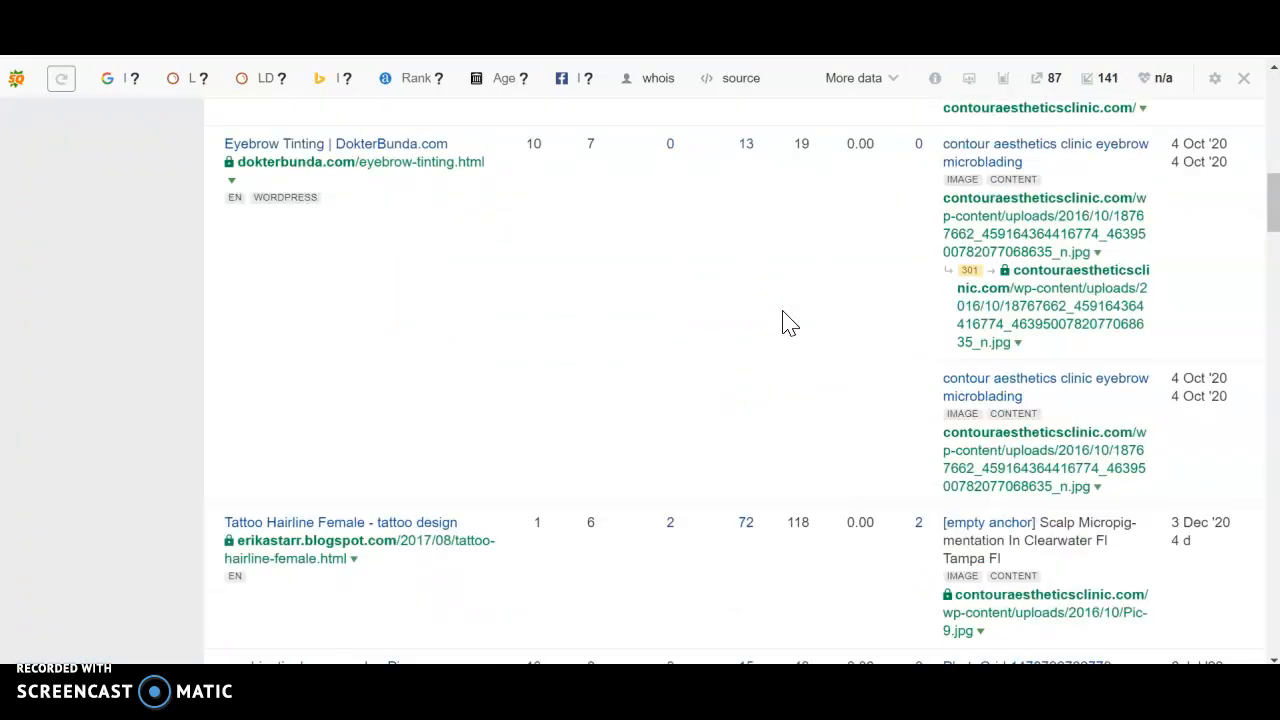
{"action": "scroll", "coordinate": [789, 322], "scroll_direction": "down", "scroll_amount": 1}
{"action": "scroll", "coordinate": [789, 322], "scroll_direction": "down", "scroll_amount": 1}
{"action": "scroll", "coordinate": [789, 322], "scroll_direction": "down", "scroll_amount": 2}
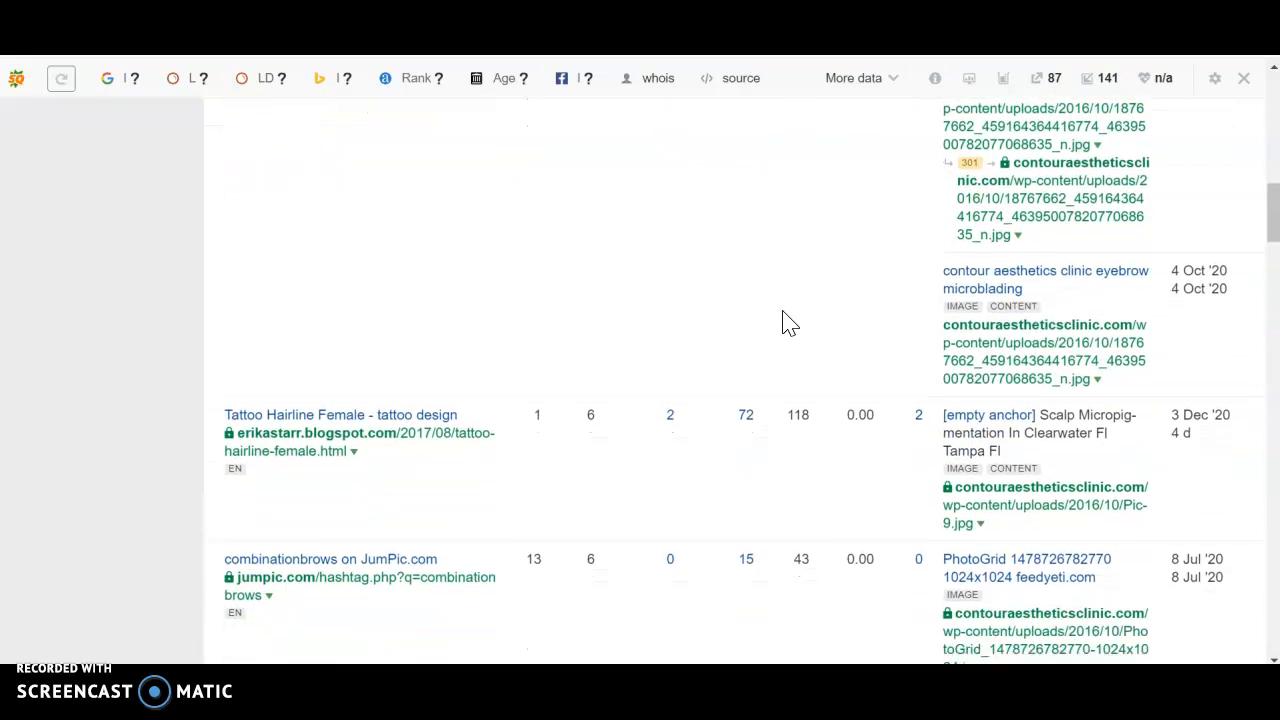
{"action": "scroll", "coordinate": [789, 322], "scroll_direction": "down", "scroll_amount": 2}
{"action": "scroll", "coordinate": [789, 322], "scroll_direction": "down", "scroll_amount": 1}
{"action": "scroll", "coordinate": [789, 322], "scroll_direction": "down", "scroll_amount": 1}
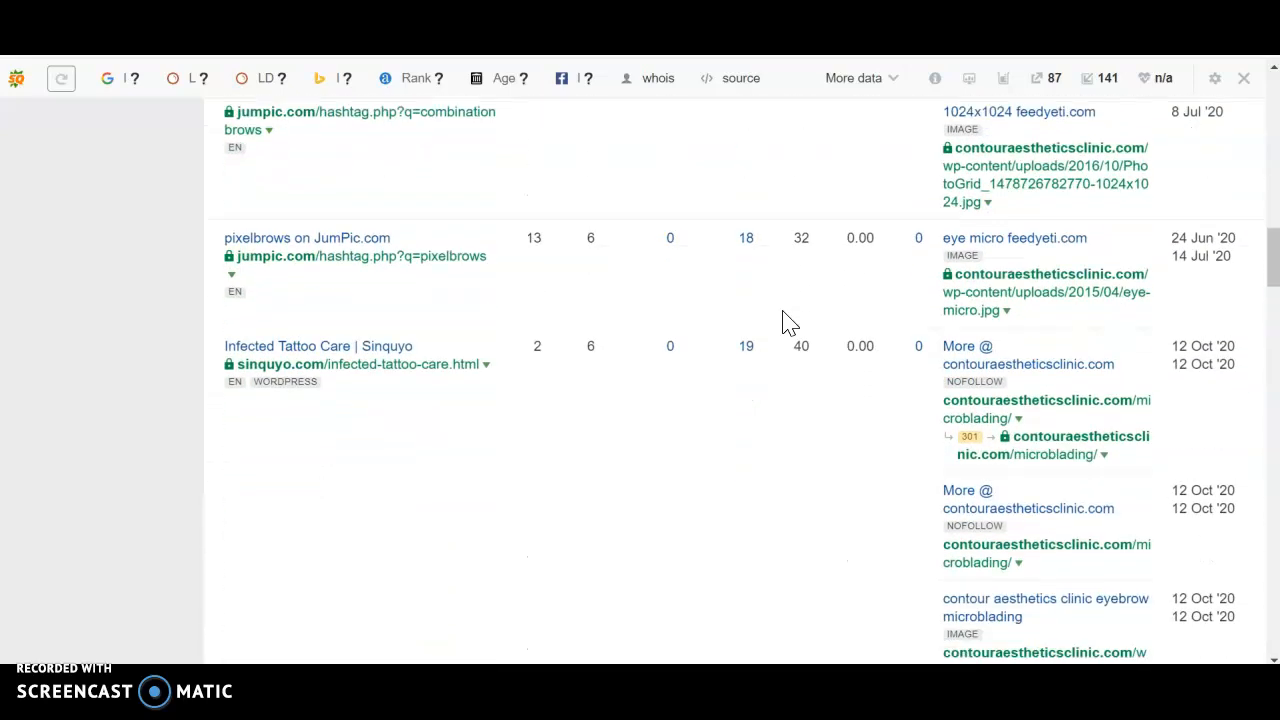
{"action": "scroll", "coordinate": [789, 322], "scroll_direction": "down", "scroll_amount": 1}
{"action": "scroll", "coordinate": [789, 322], "scroll_direction": "down", "scroll_amount": 1}
{"action": "scroll", "coordinate": [789, 322], "scroll_direction": "down", "scroll_amount": 1}
{"action": "scroll", "coordinate": [789, 322], "scroll_direction": "down", "scroll_amount": 1}
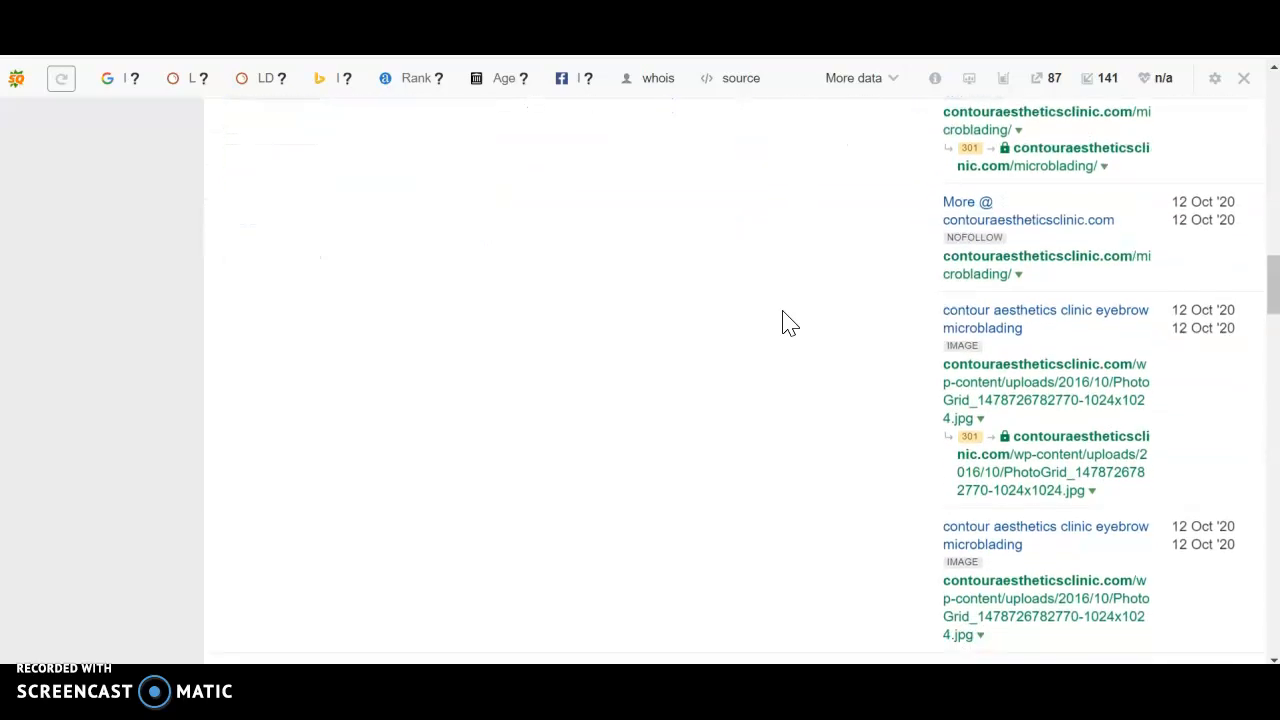
{"action": "scroll", "coordinate": [789, 322], "scroll_direction": "down", "scroll_amount": 1}
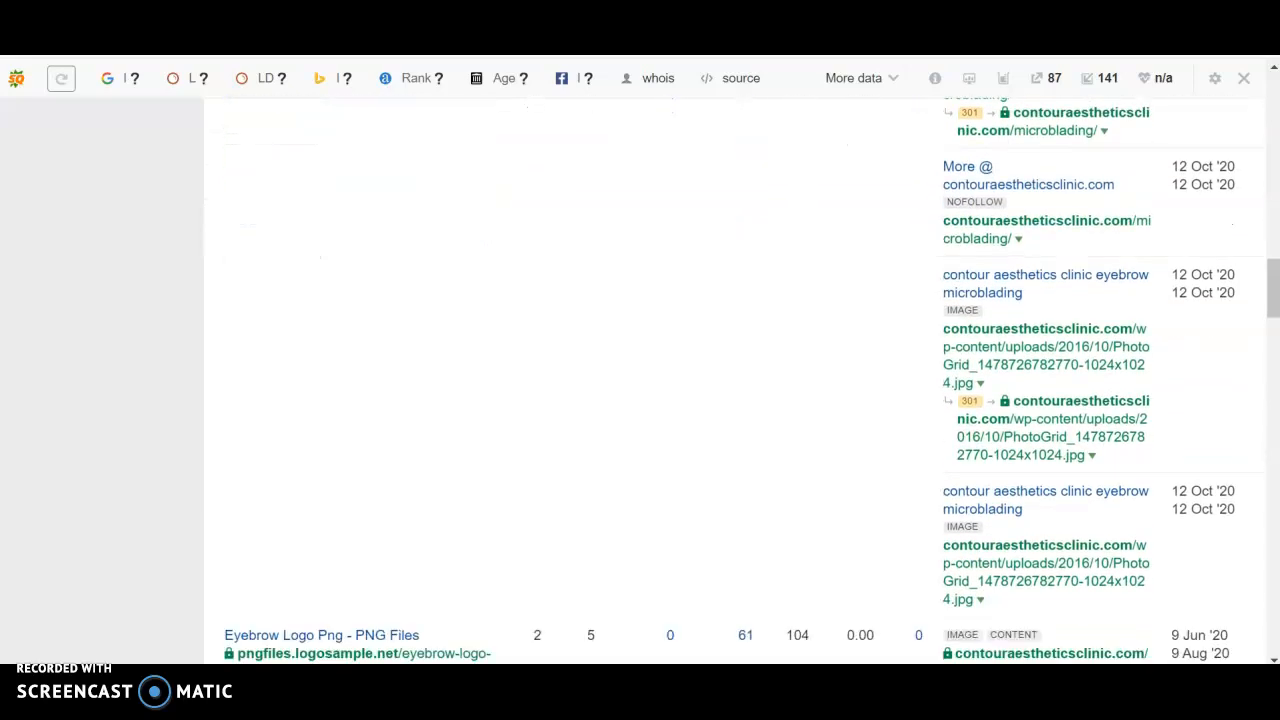
- Highlight lepermanentcosmetic.com's Organic traffic of 0 and $0 Traffic value on its overview
{"action": "left_click", "coordinate": [852, 40]}
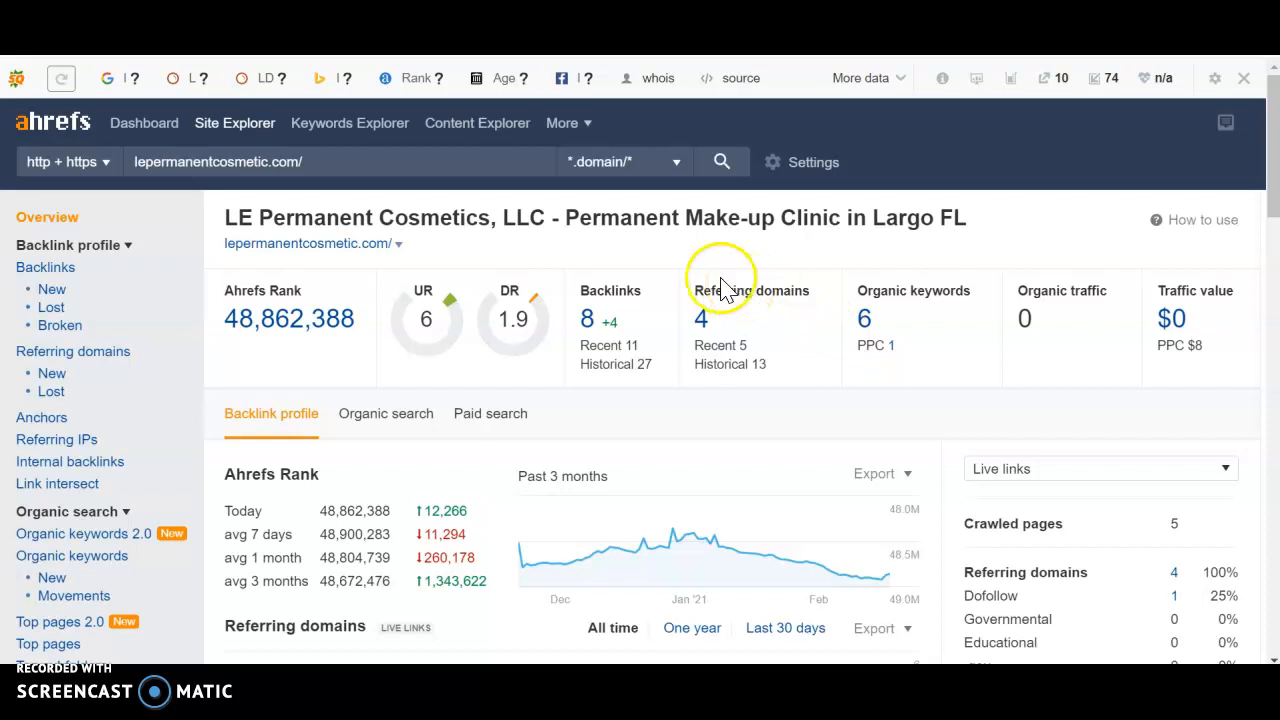
{"action": "left_click_drag", "start_coordinate": [607, 220], "coordinate": [745, 220]}
{"action": "left_click", "coordinate": [755, 220]}
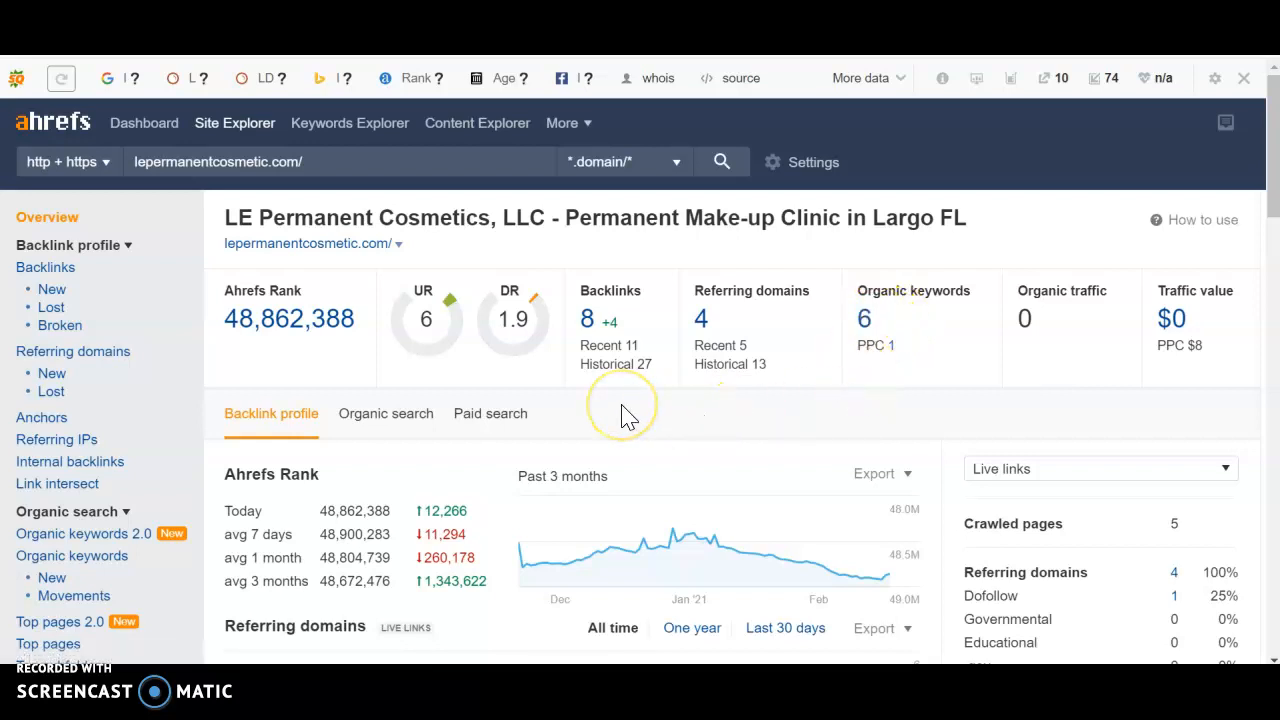
{"action": "double_click", "coordinate": [1024, 320]}
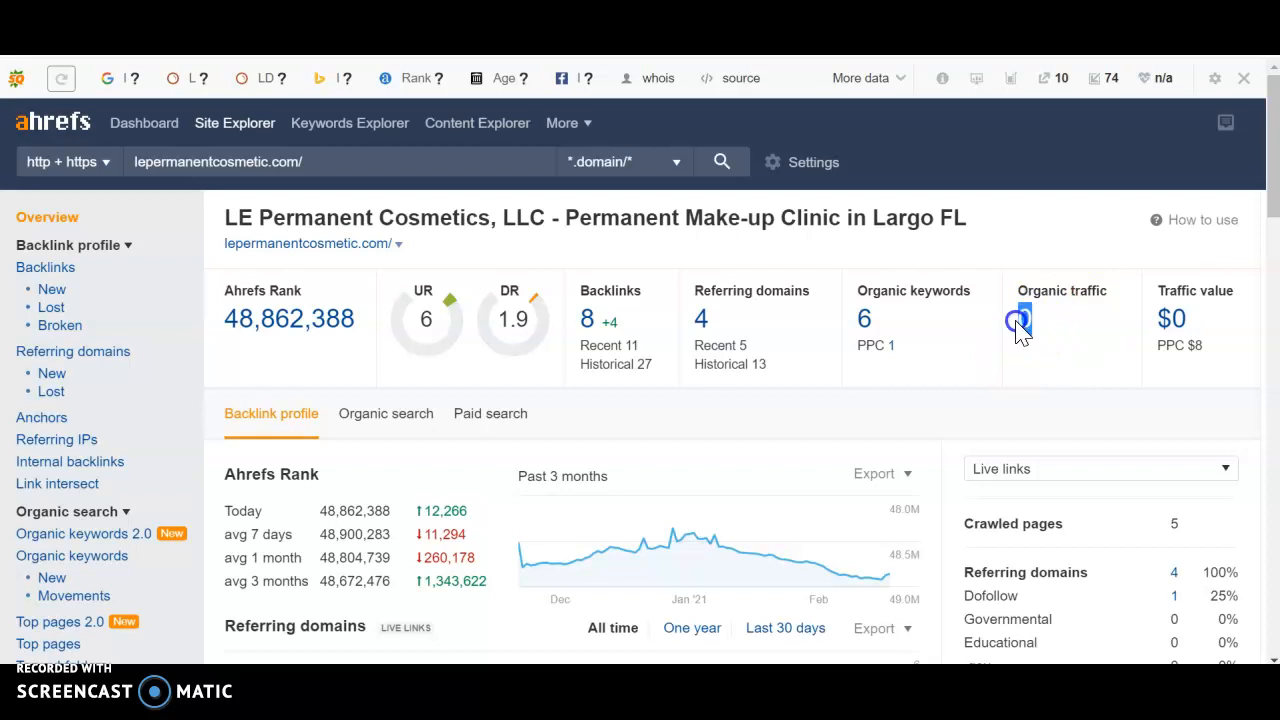
{"action": "left_click", "coordinate": [1015, 375]}
{"action": "left_click_drag", "start_coordinate": [1210, 300], "coordinate": [1165, 340]}
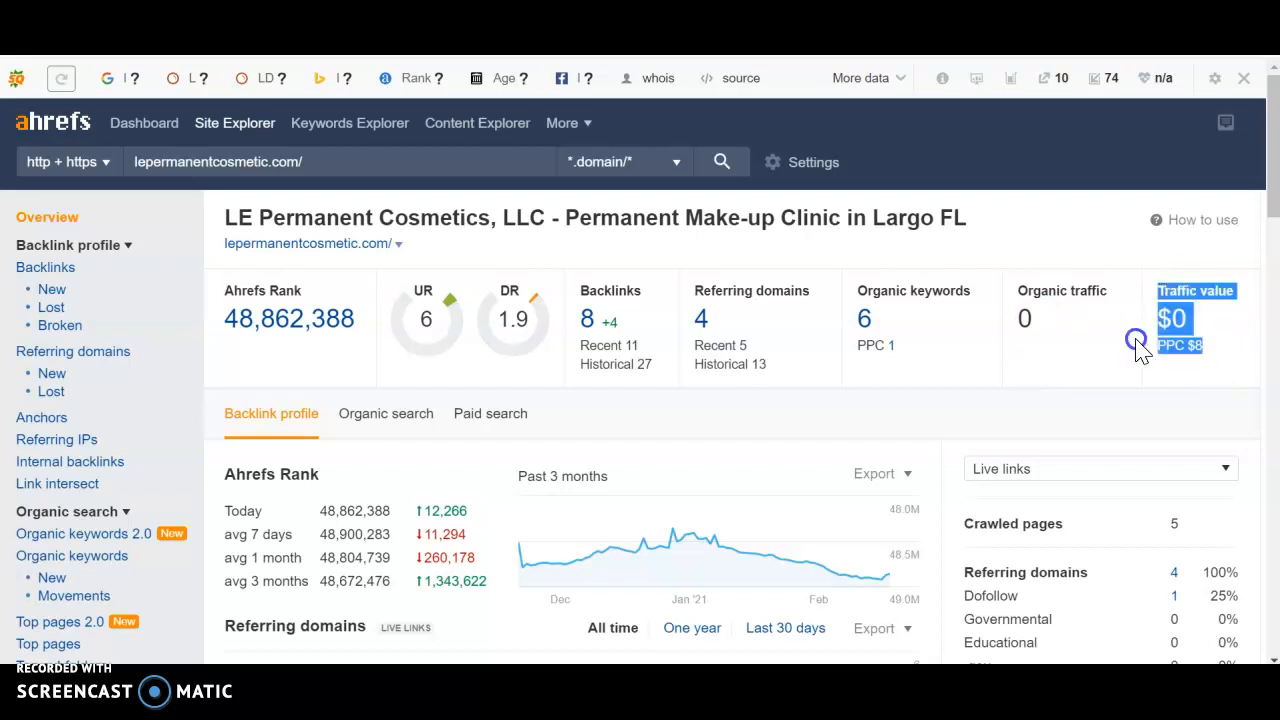
{"action": "left_click", "coordinate": [1068, 360]}
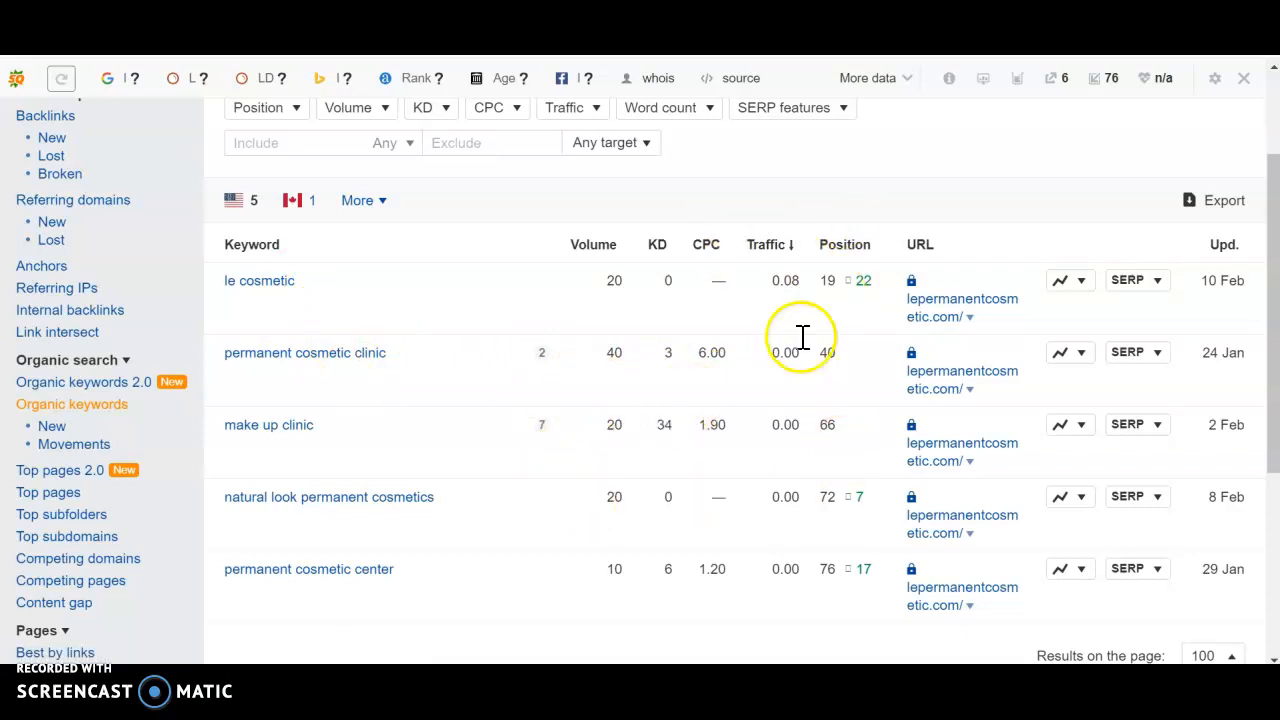
{"action": "scroll", "coordinate": [1240, 330], "scroll_direction": "down", "scroll_amount": 2}
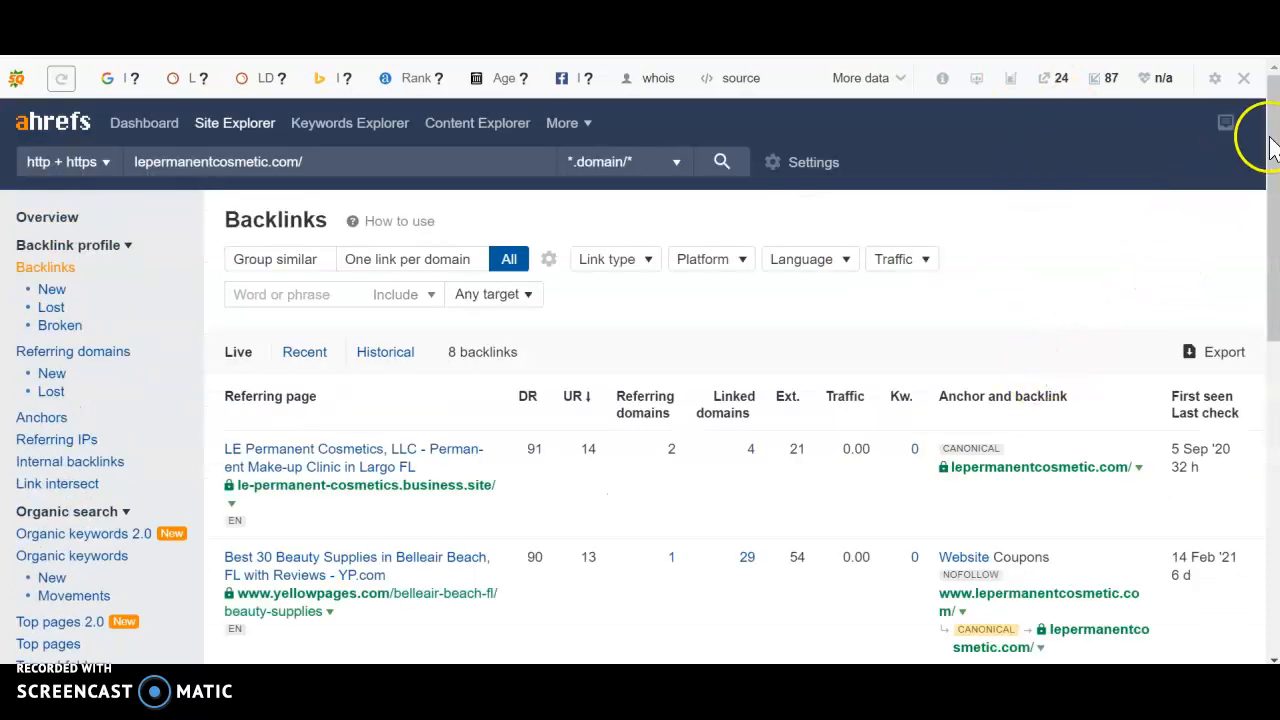
{"action": "mouse_move", "coordinate": [1270, 145]}
{"action": "left_mouse_down"}
{"action": "mouse_move", "coordinate": [1274, 420]}
{"action": "mouse_move", "coordinate": [1270, 110]}
{"action": "left_mouse_up"}
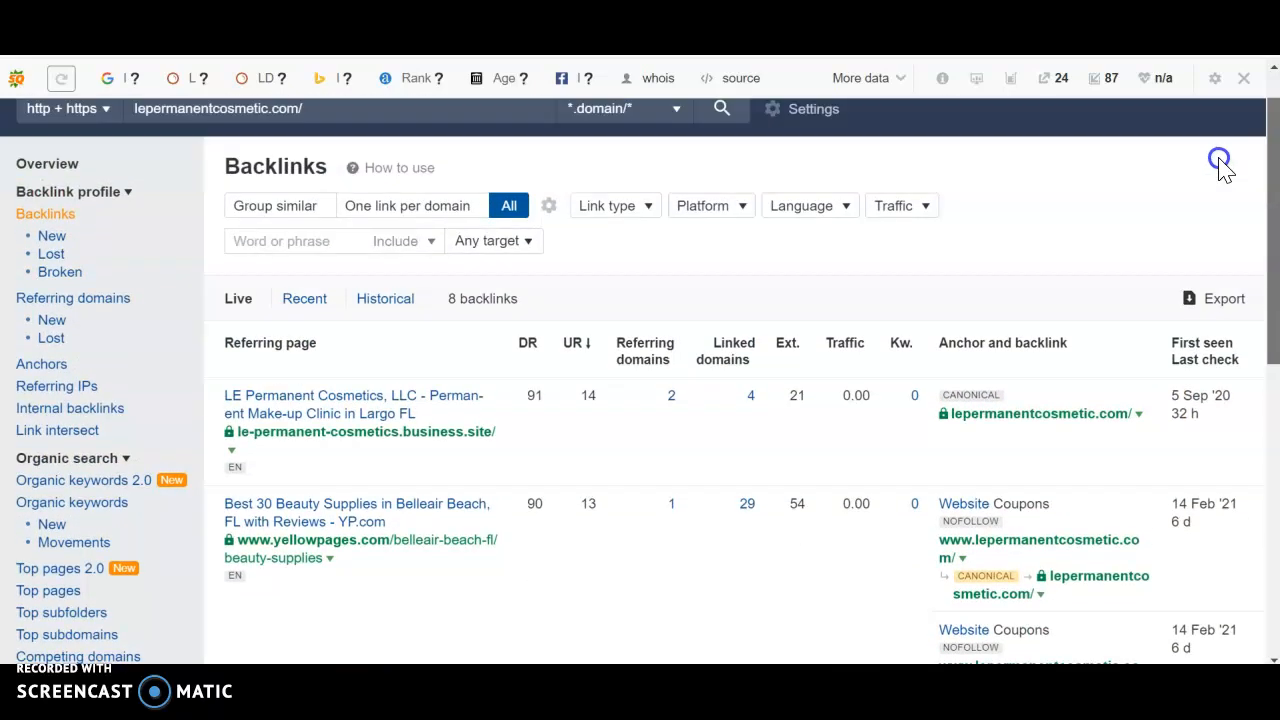